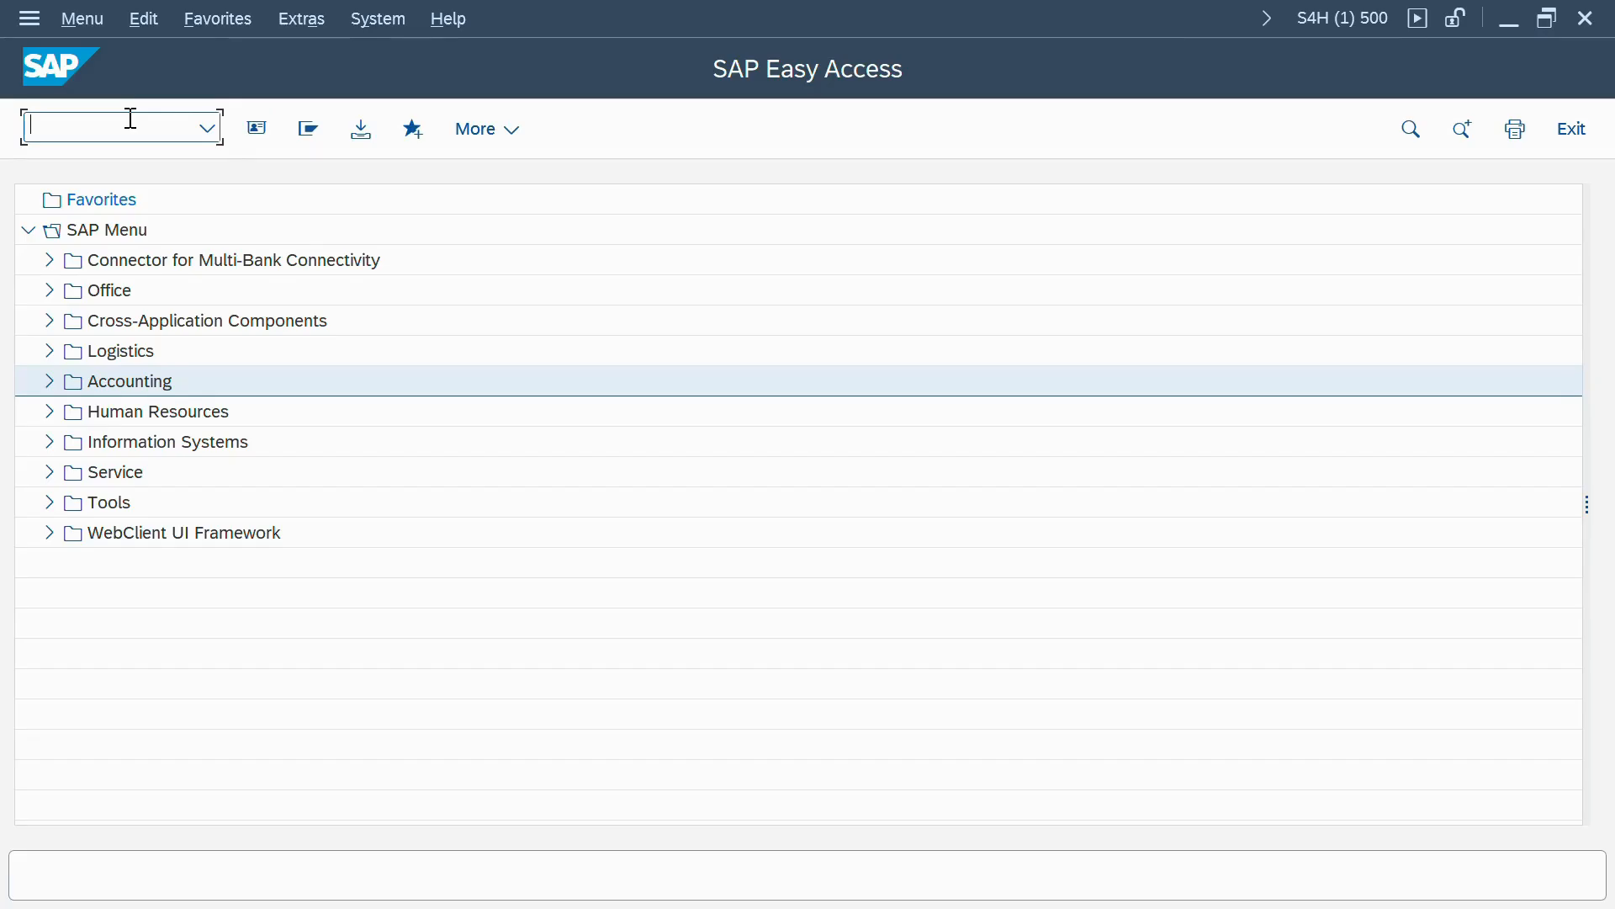
# - Open transaction SPRO in a new session with /OSPRO and display the SAP Reference IMG
pyautogui.write('/N')
pyautogui.press('BackSpace')
pyautogui.write('OSPRO')
pyautogui.press('Return')
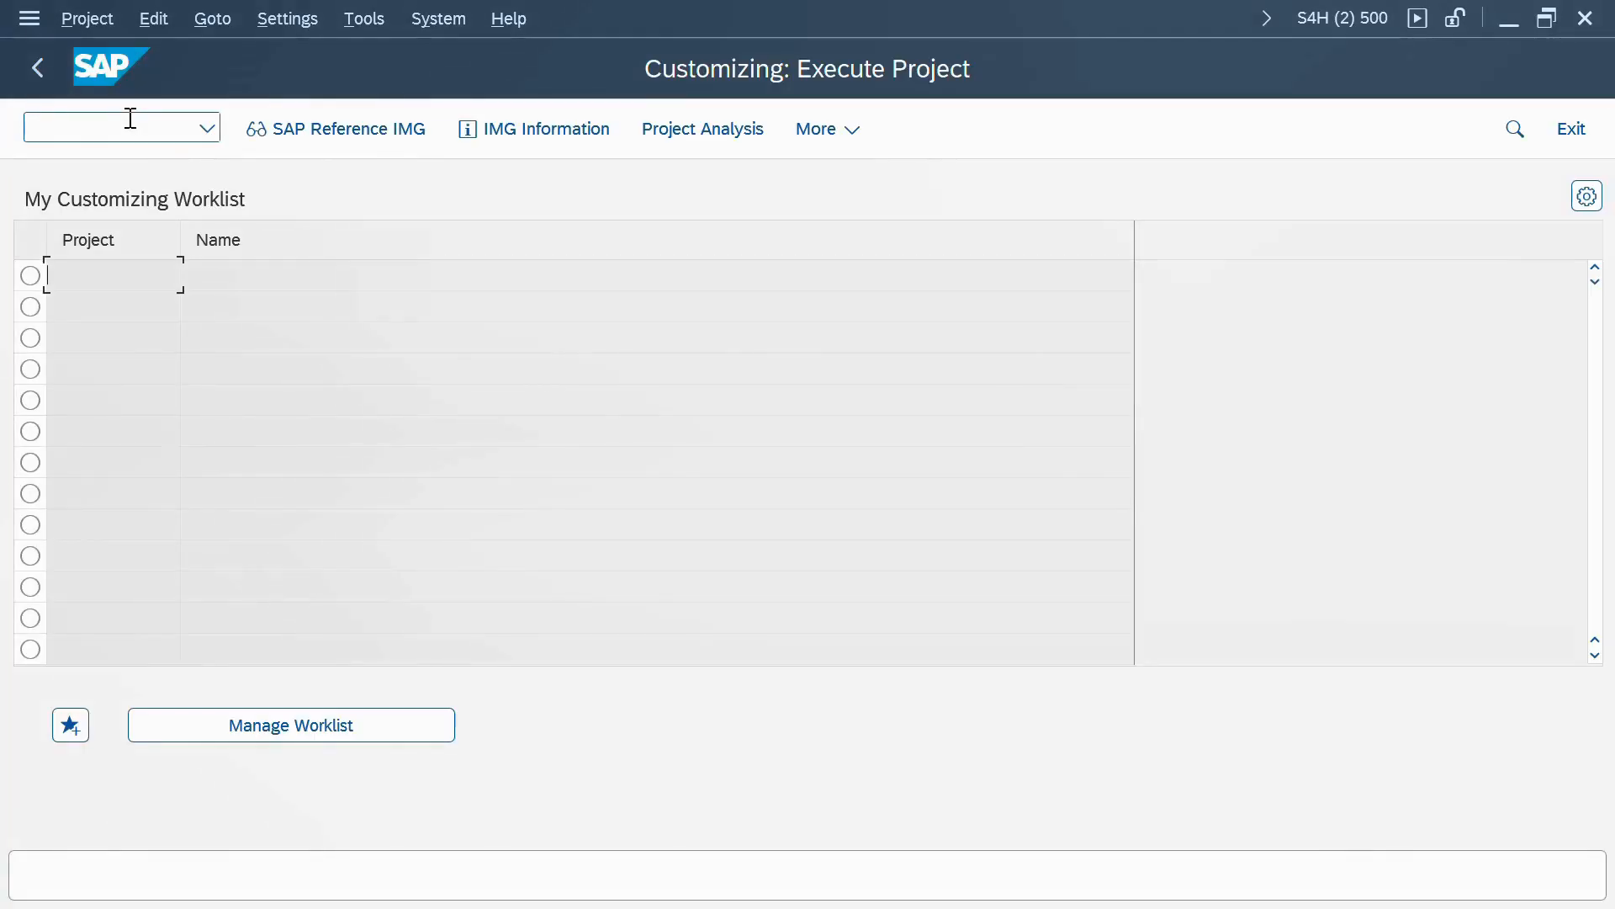
pyautogui.click(303, 138)
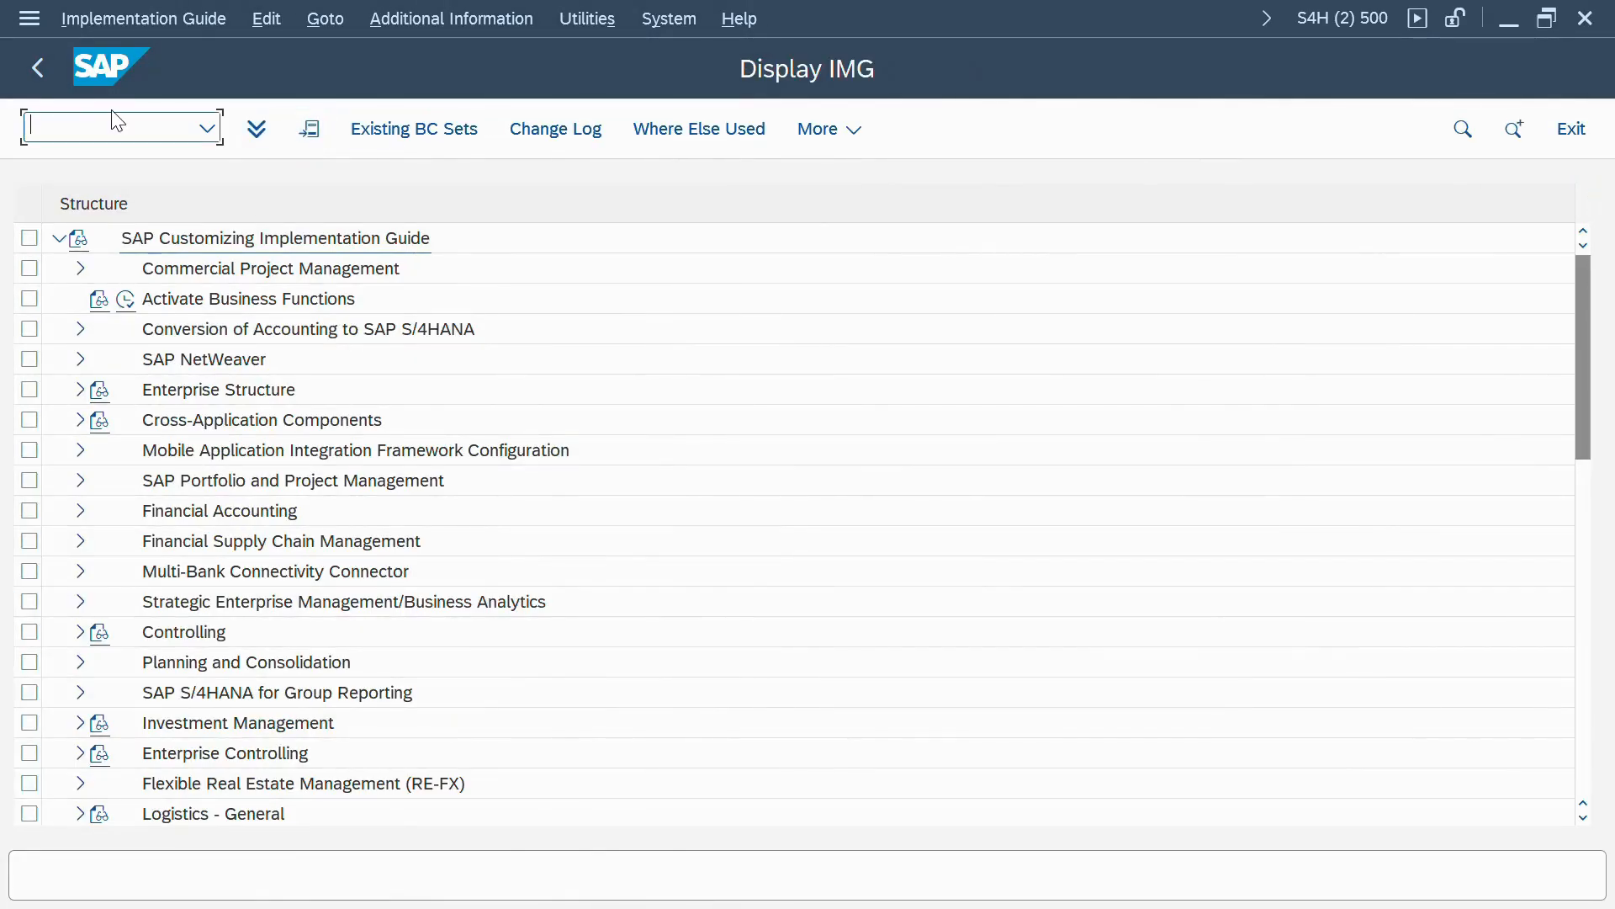
# - Look at the original session, return to the second one and leave customizing for its SAP Easy Access screen
pyautogui.hotkey('alt', 'Tab')
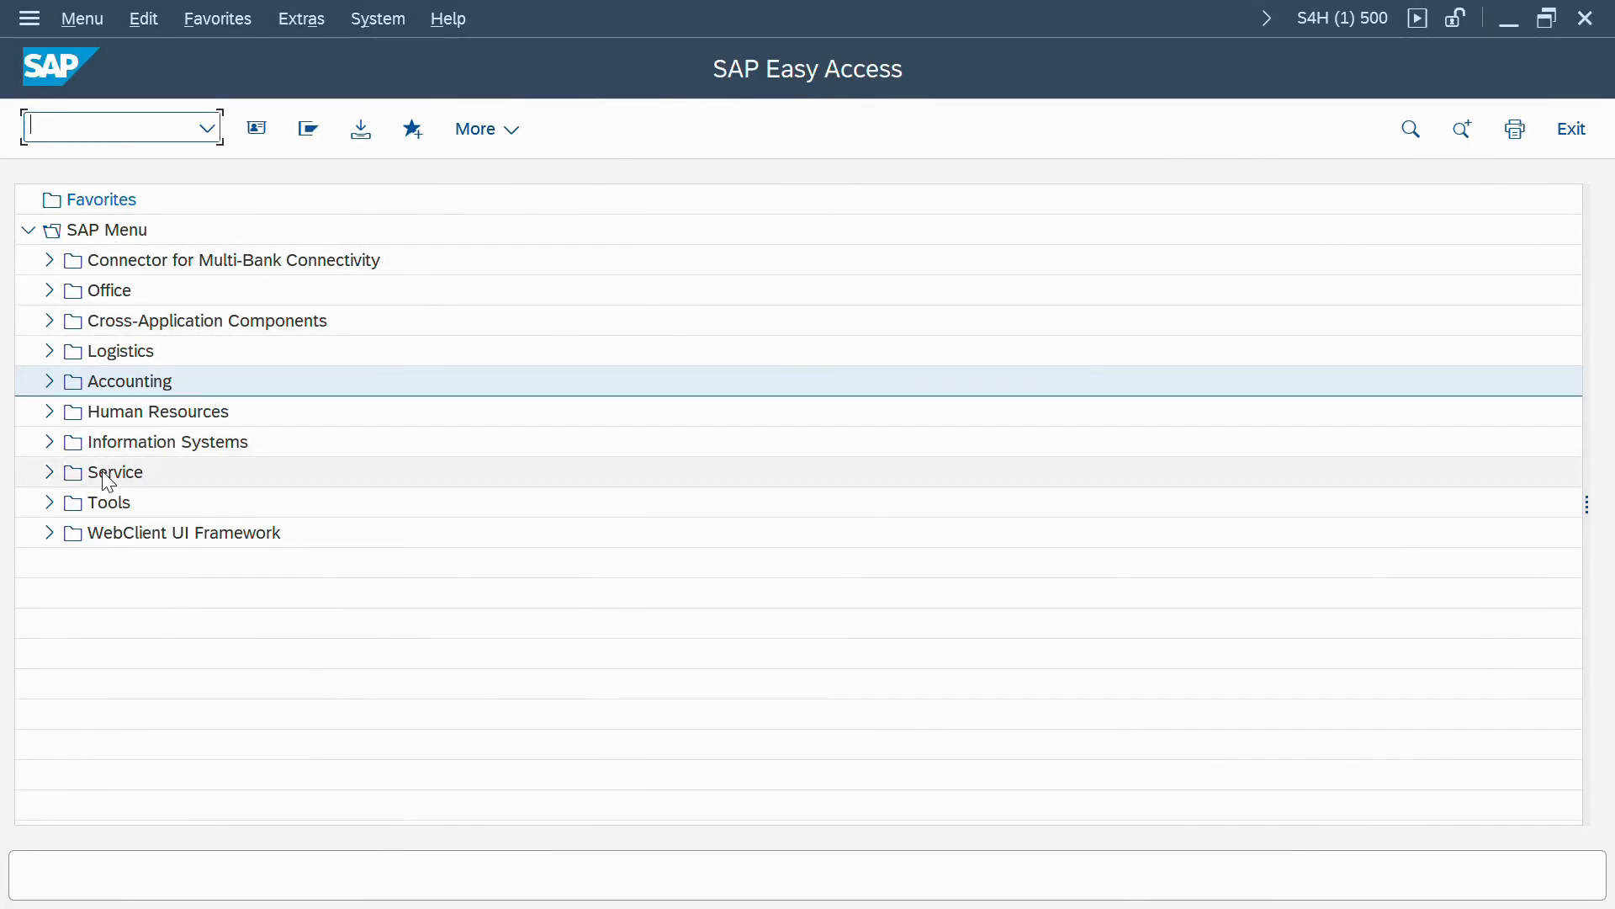
pyautogui.hotkey('alt', 'Tab')
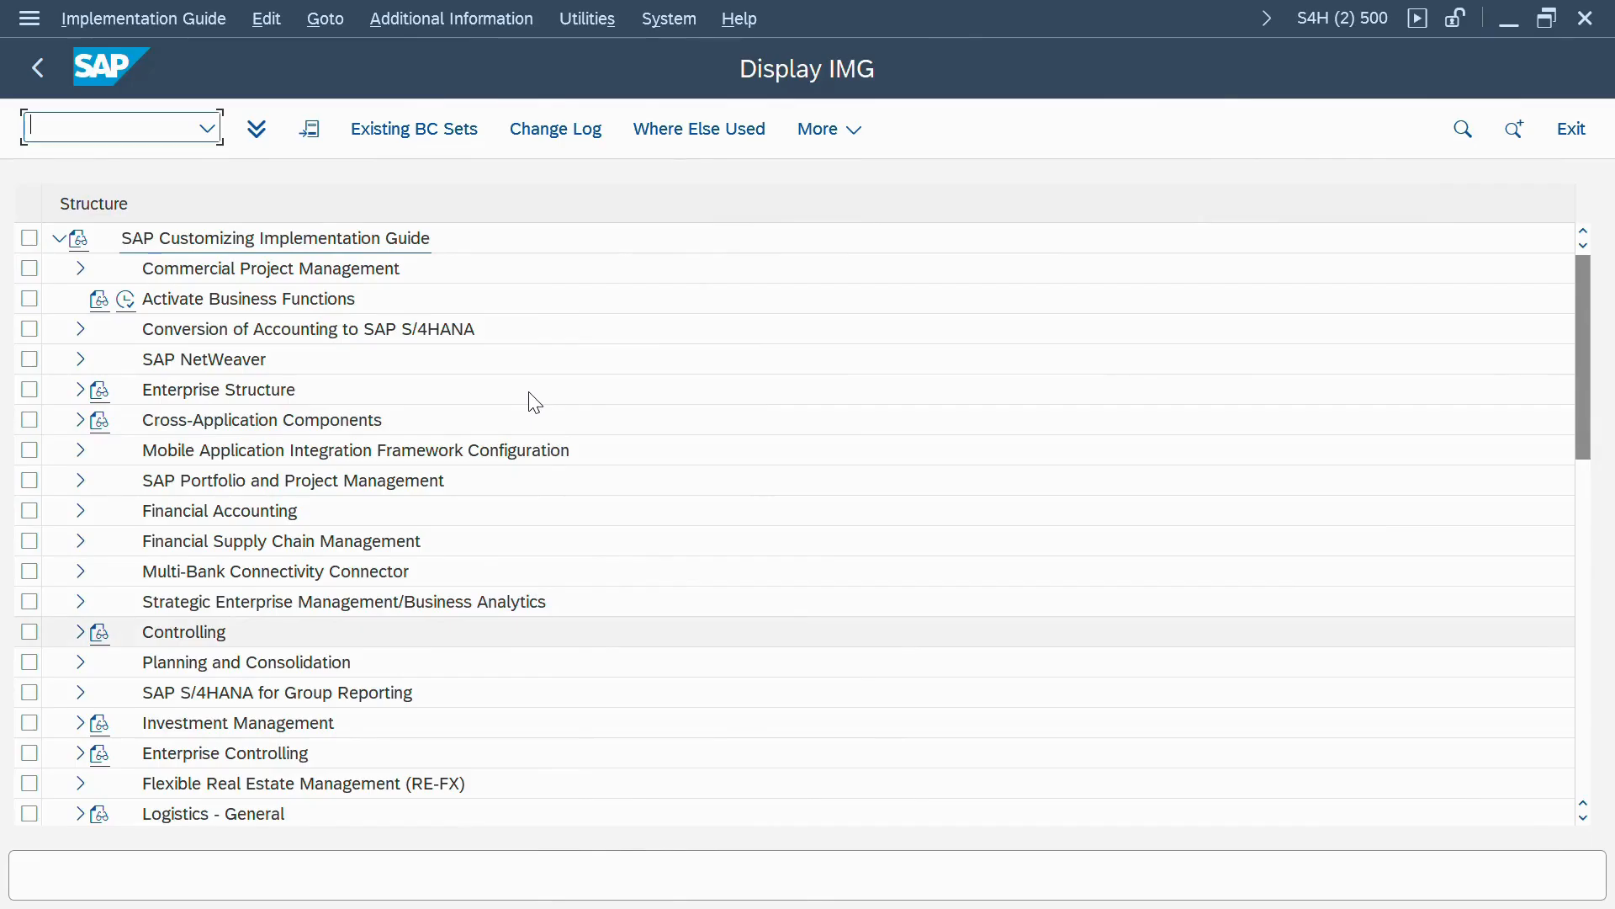
pyautogui.press('F3')
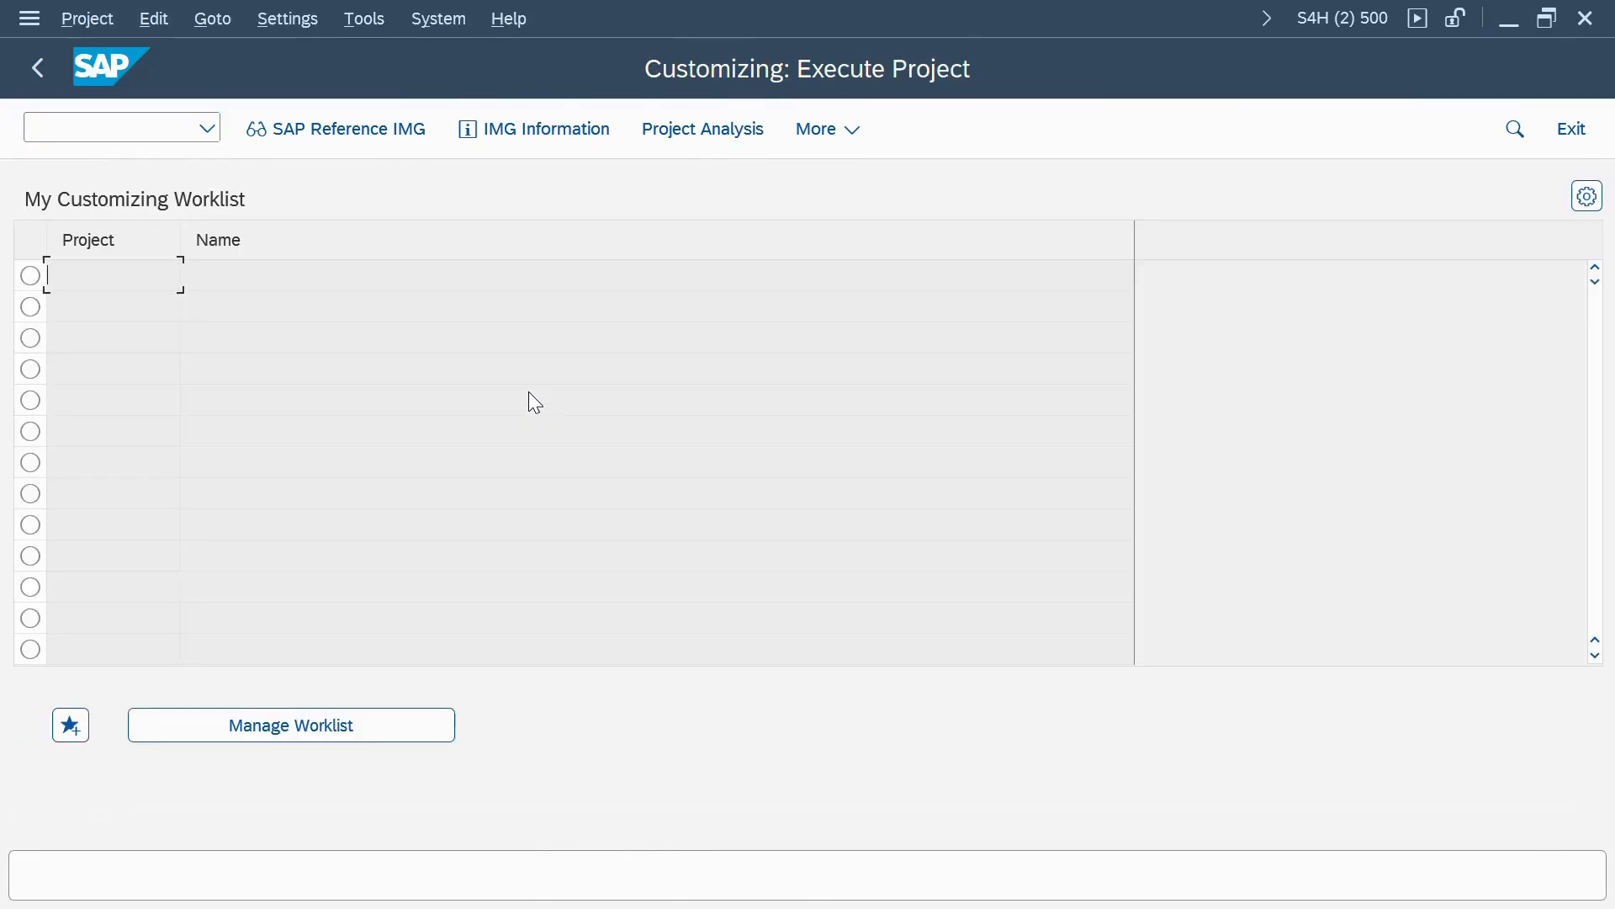
pyautogui.press('F3')
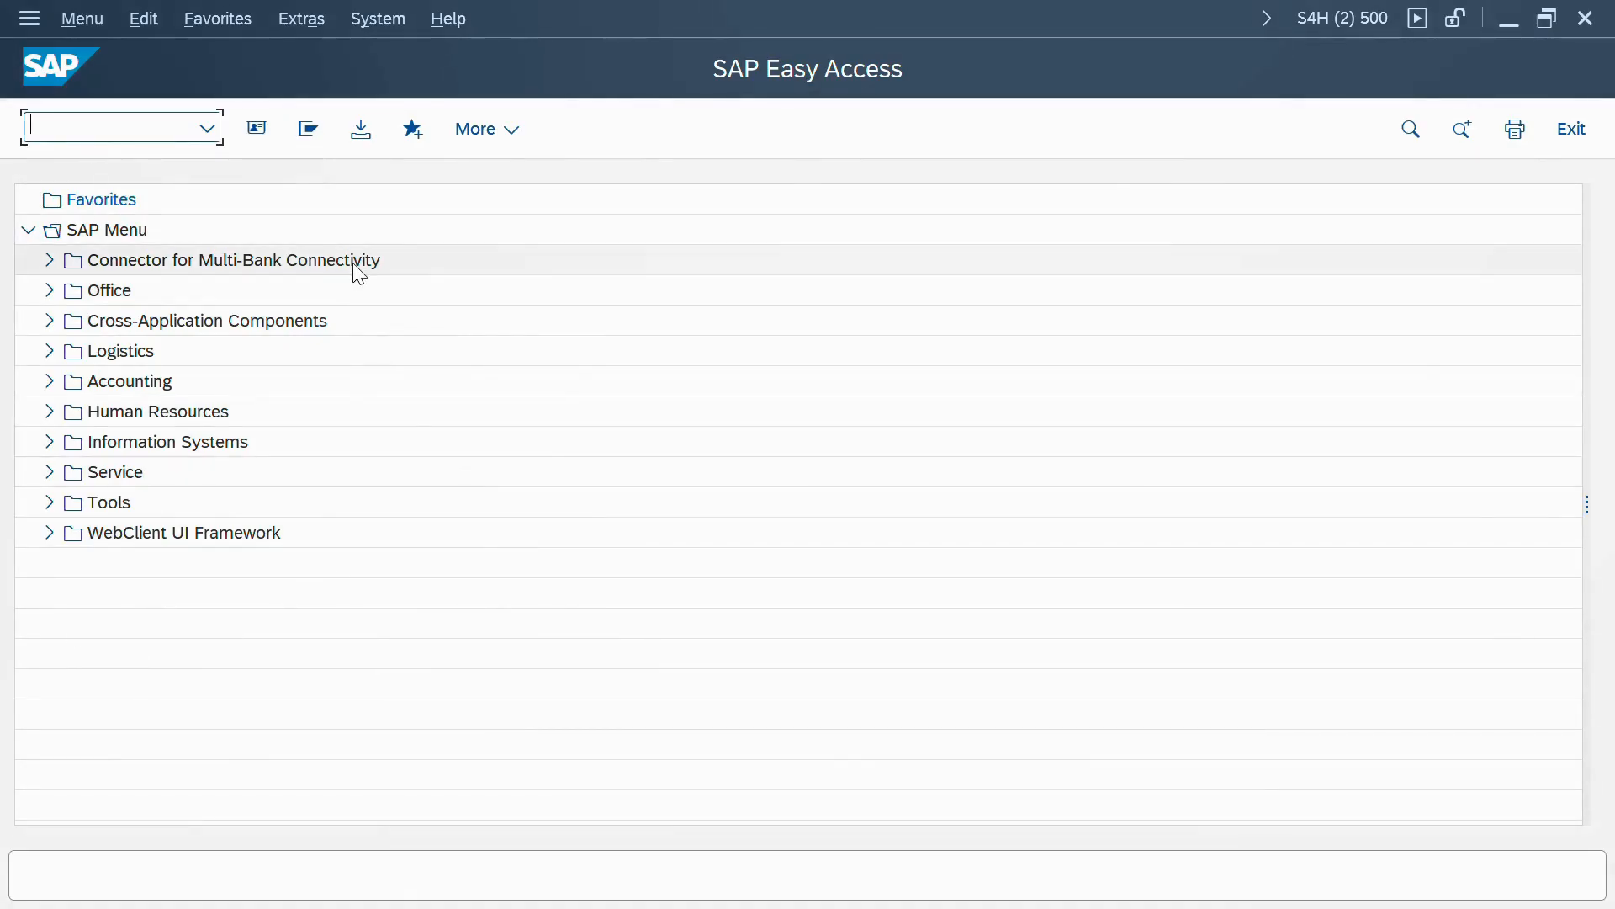
# - Expand Accounting, Financial Accounting and General Ledger in the SAP Menu to view their folders, and collapse Accounting again
pyautogui.click(49, 382)
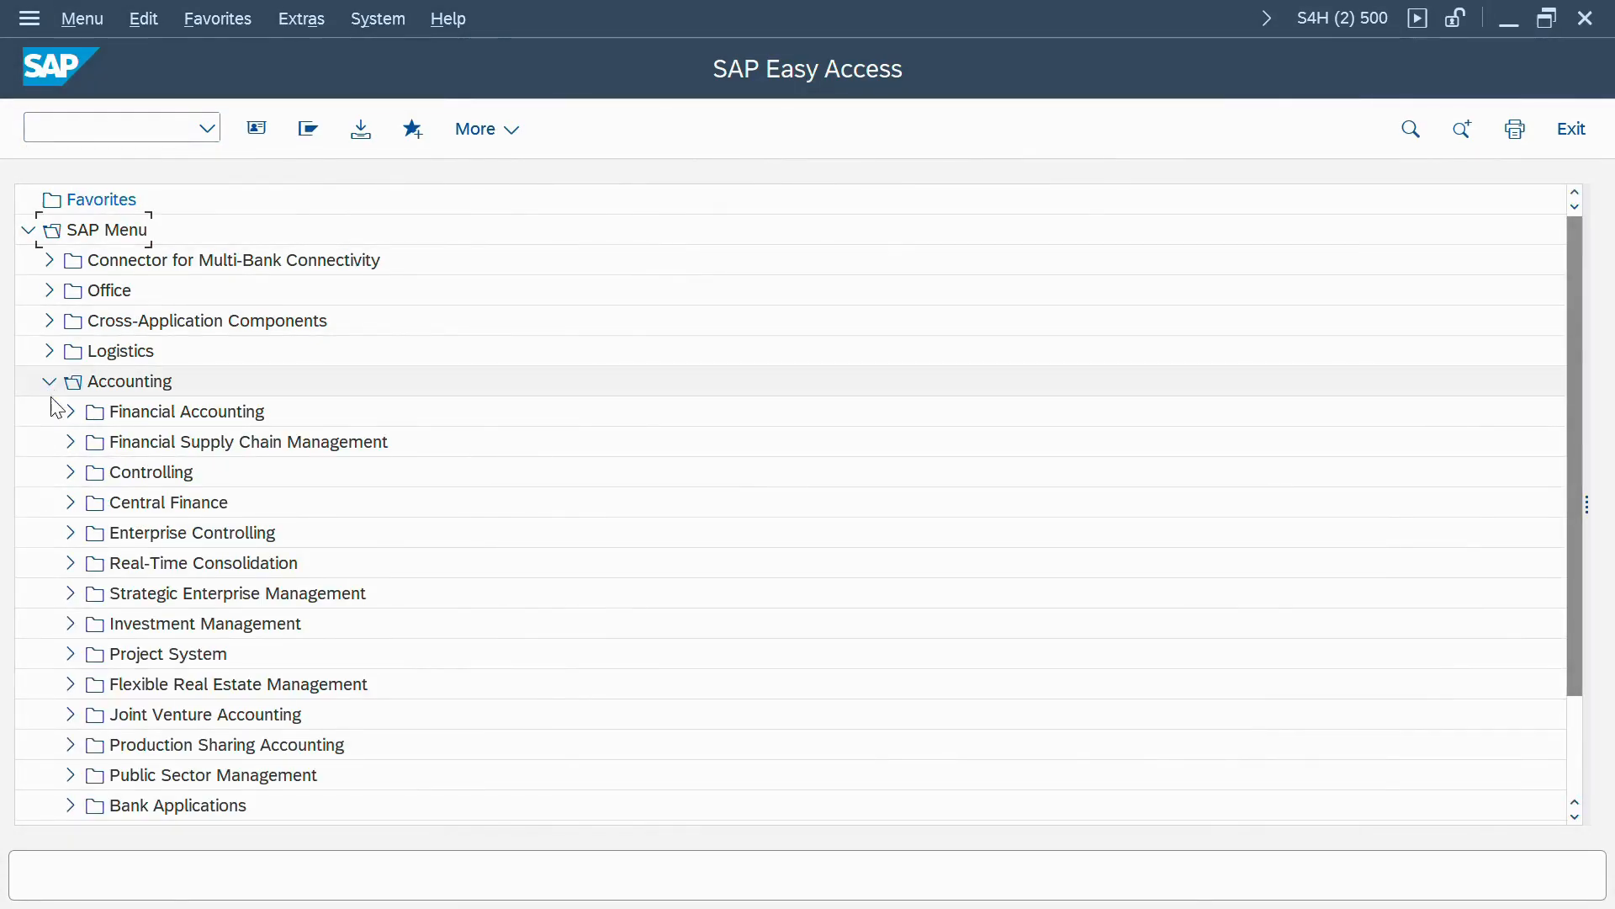
pyautogui.click(70, 412)
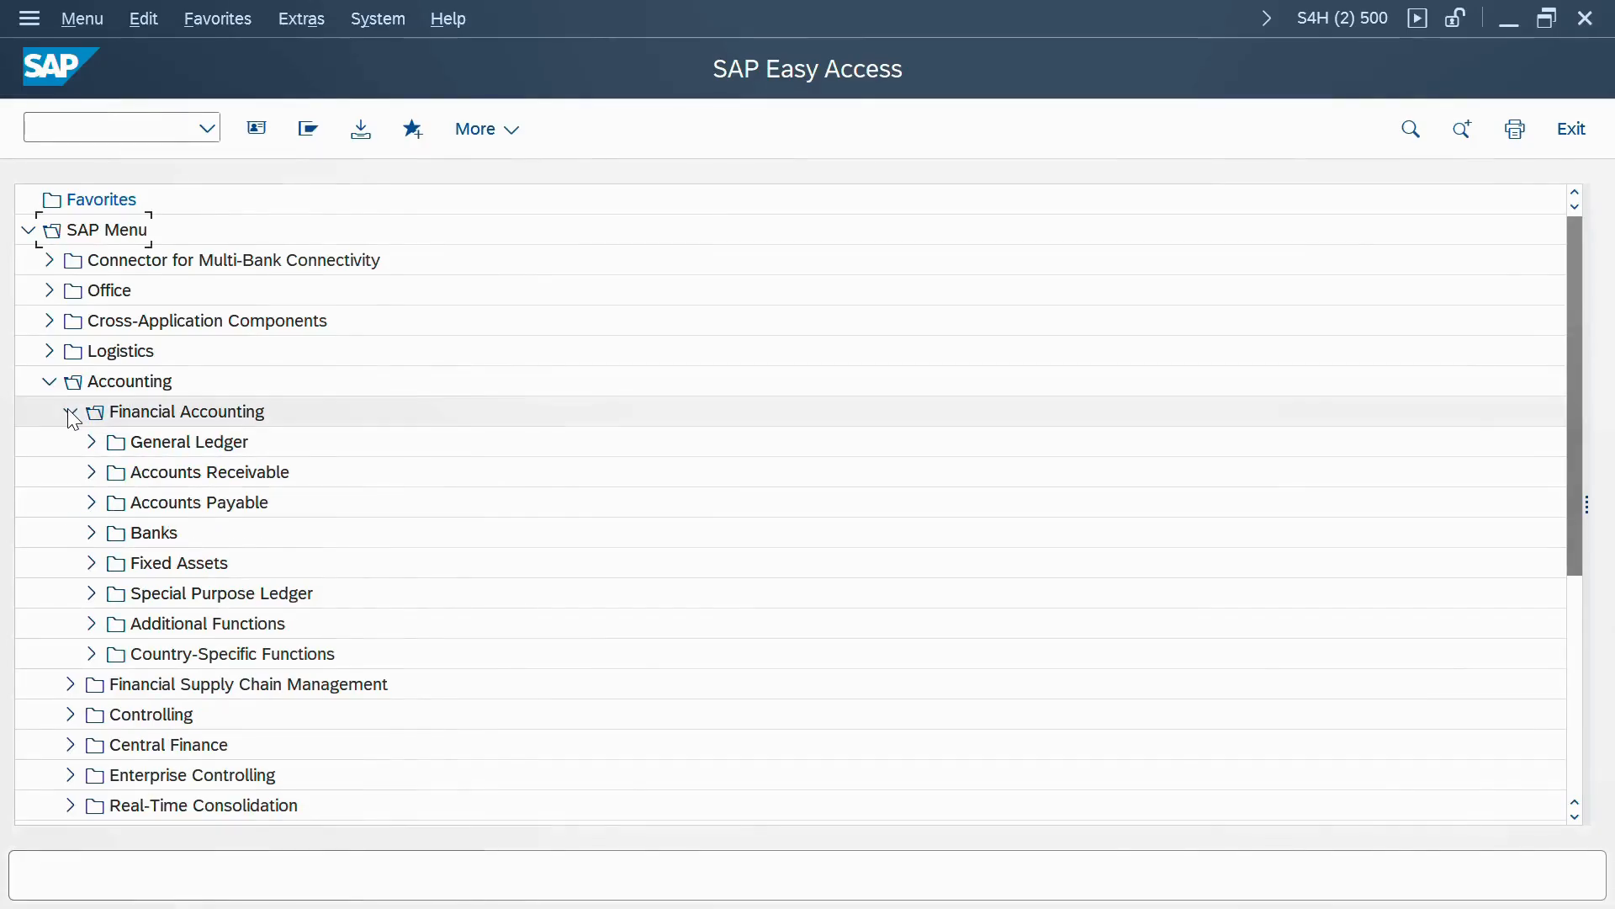
pyautogui.click(90, 441)
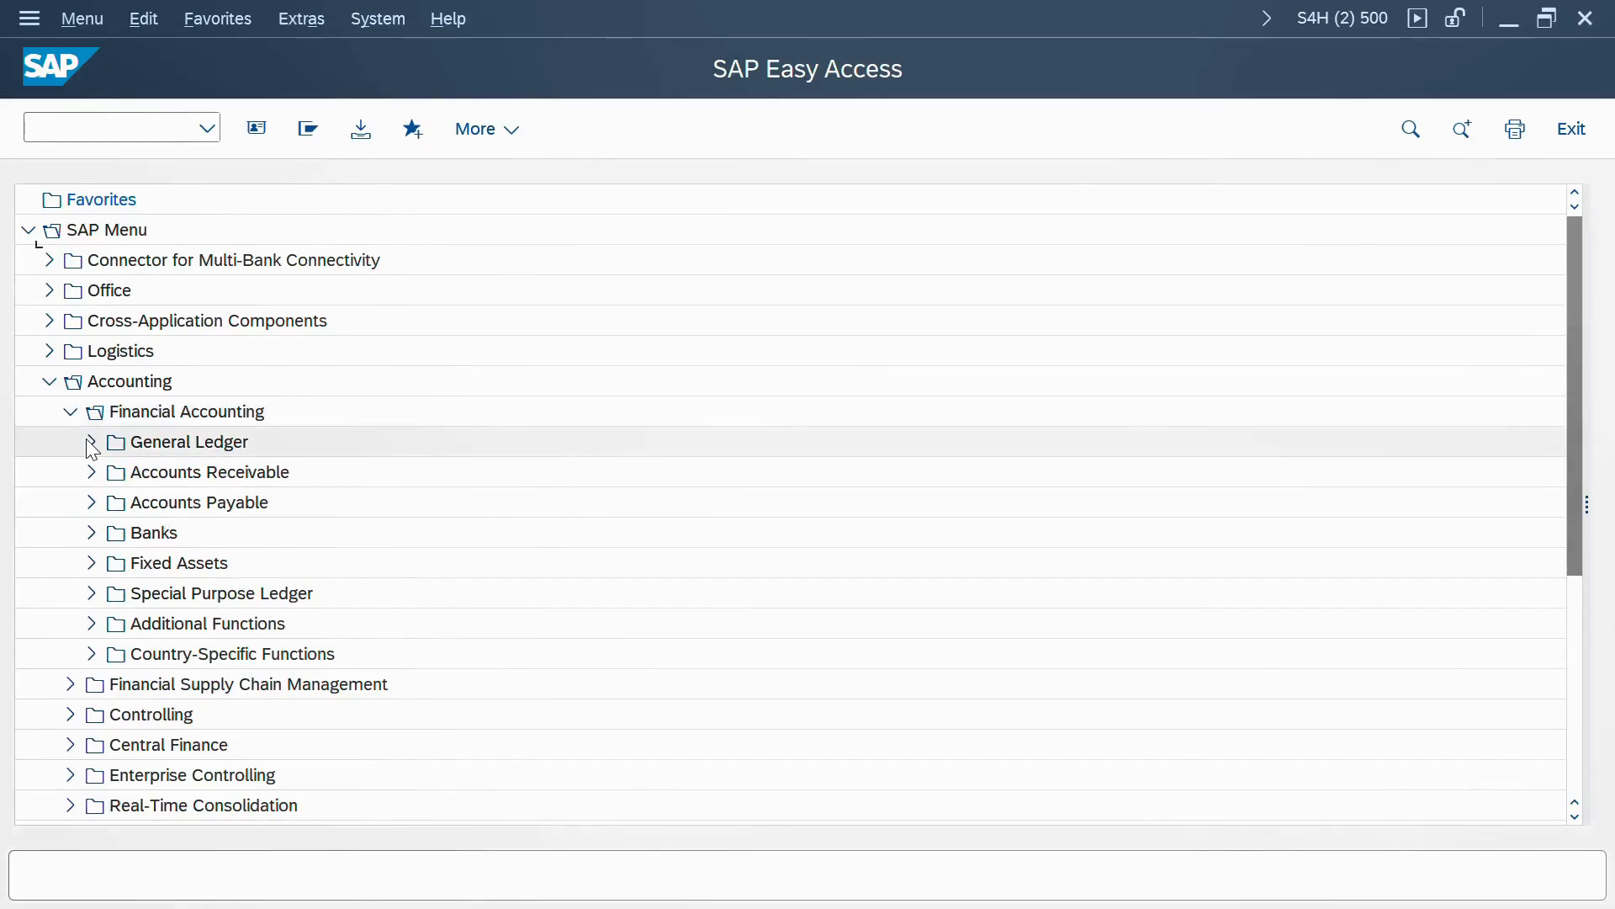
pyautogui.click(49, 383)
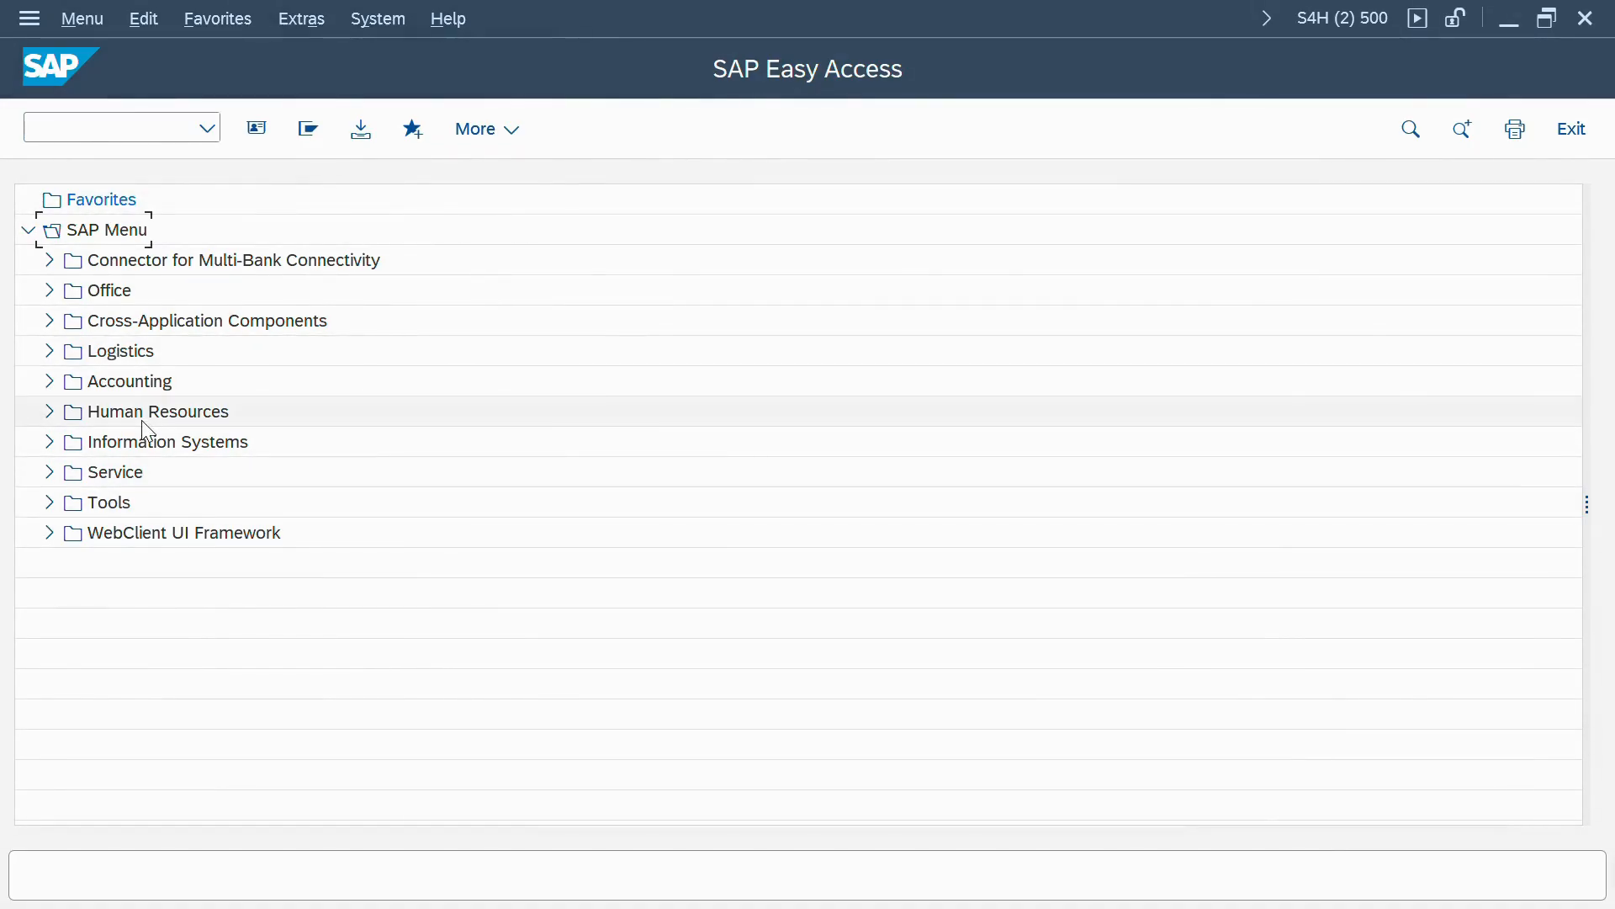
pyautogui.click(52, 382)
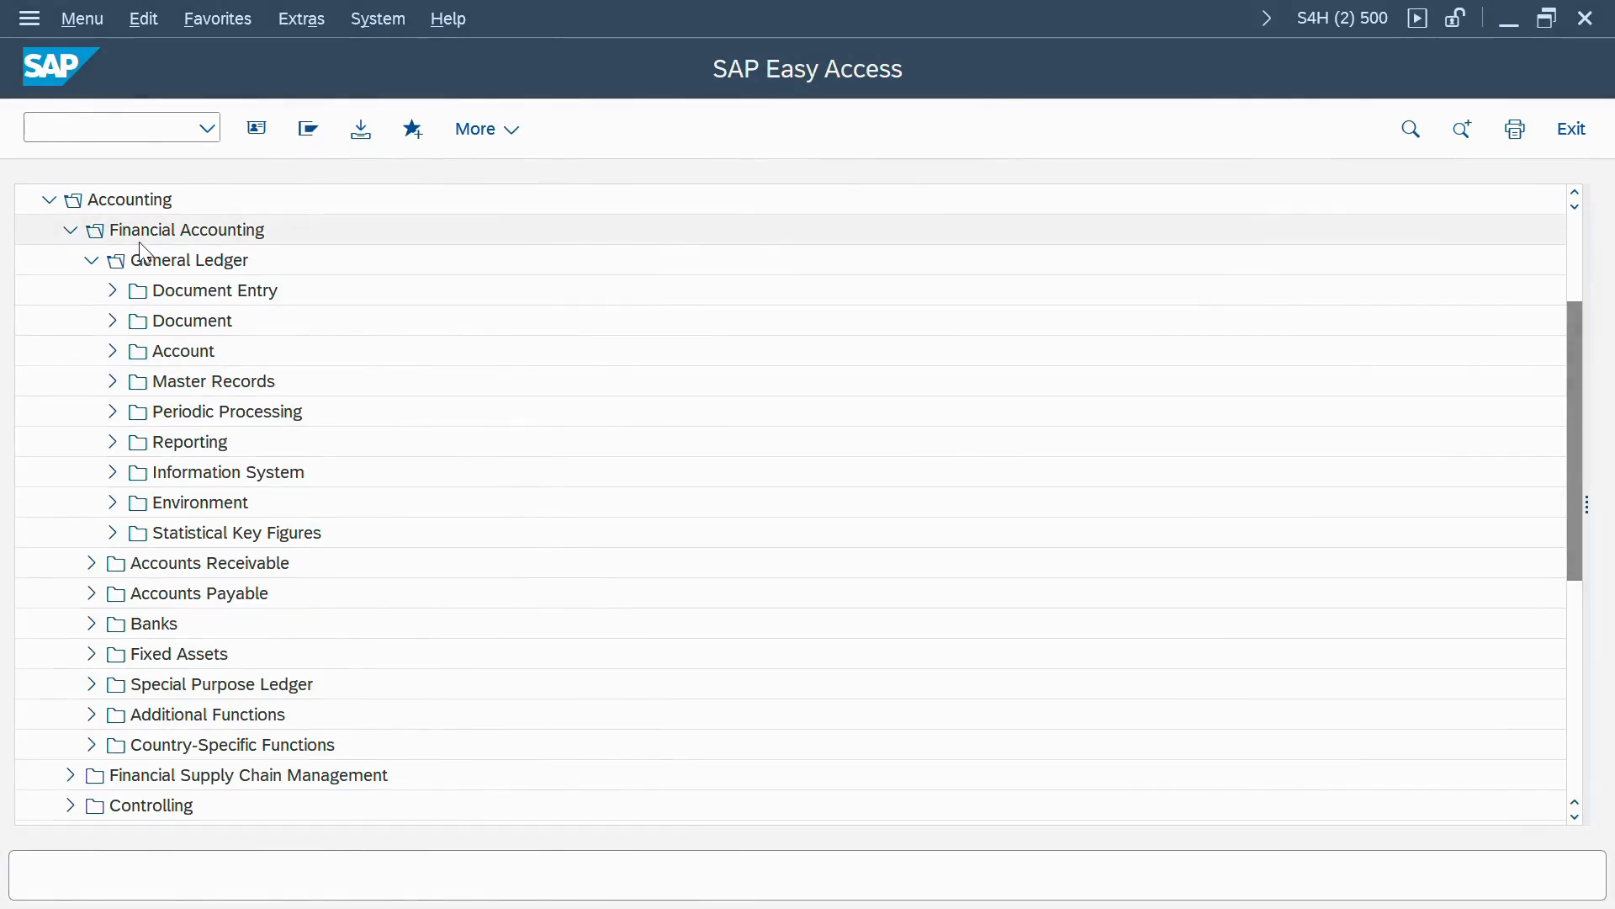
pyautogui.click(43, 203)
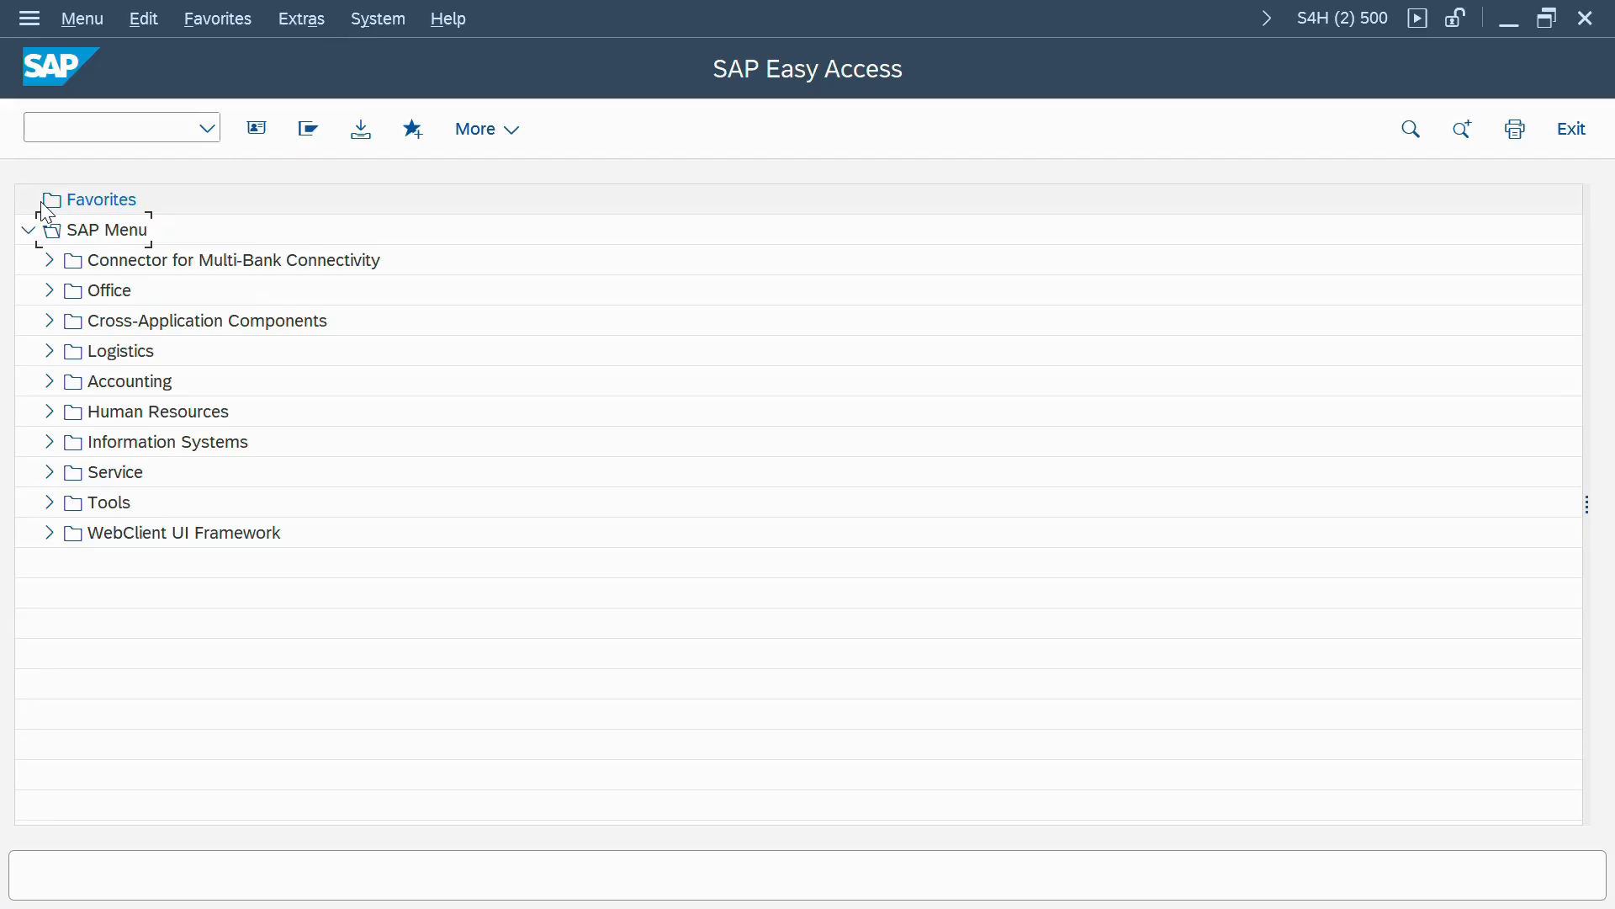
# - Switch to the first SAP session, run transaction SPRO there and display the SAP Reference IMG
pyautogui.press('F10')
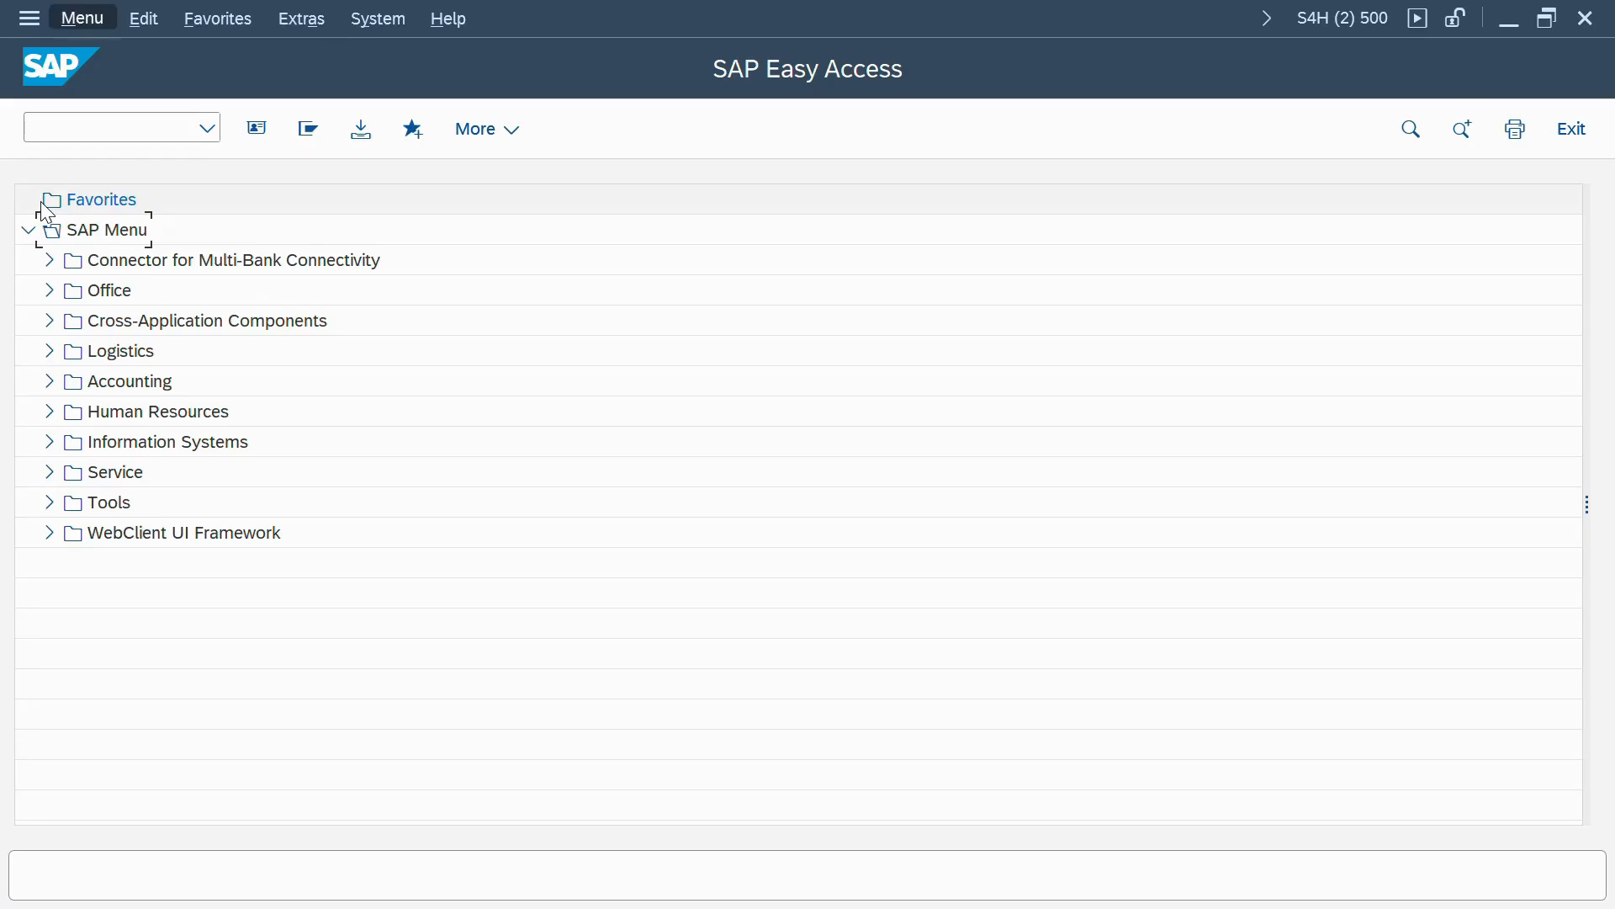
pyautogui.click(2, 121)
pyautogui.hotkey('alt', 'Tab')
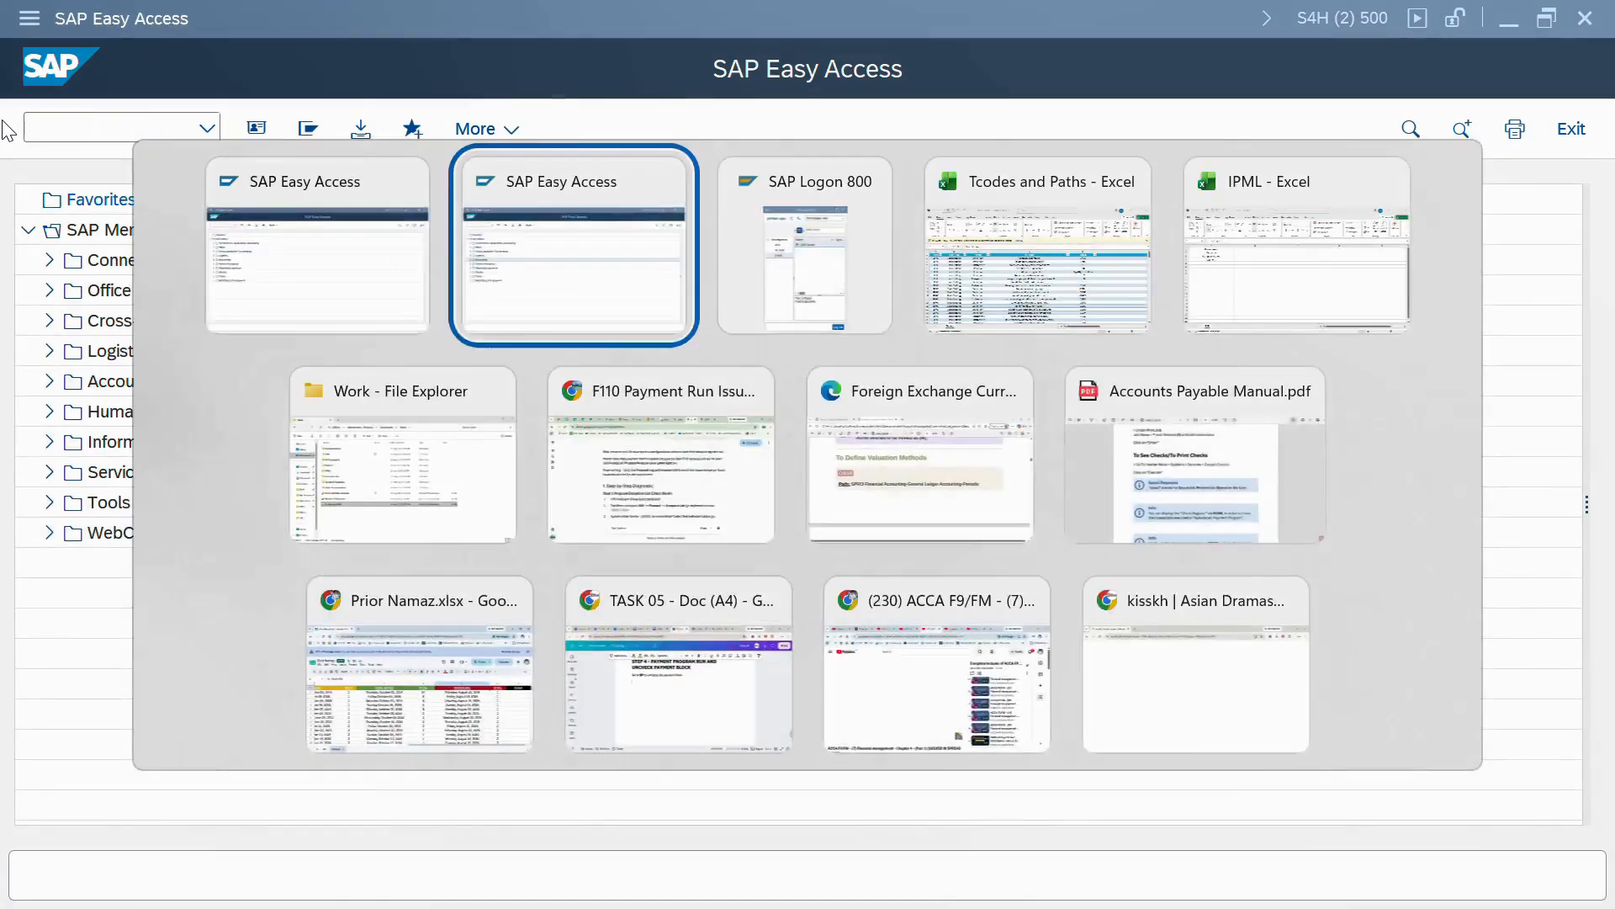
pyautogui.write('SPRO')
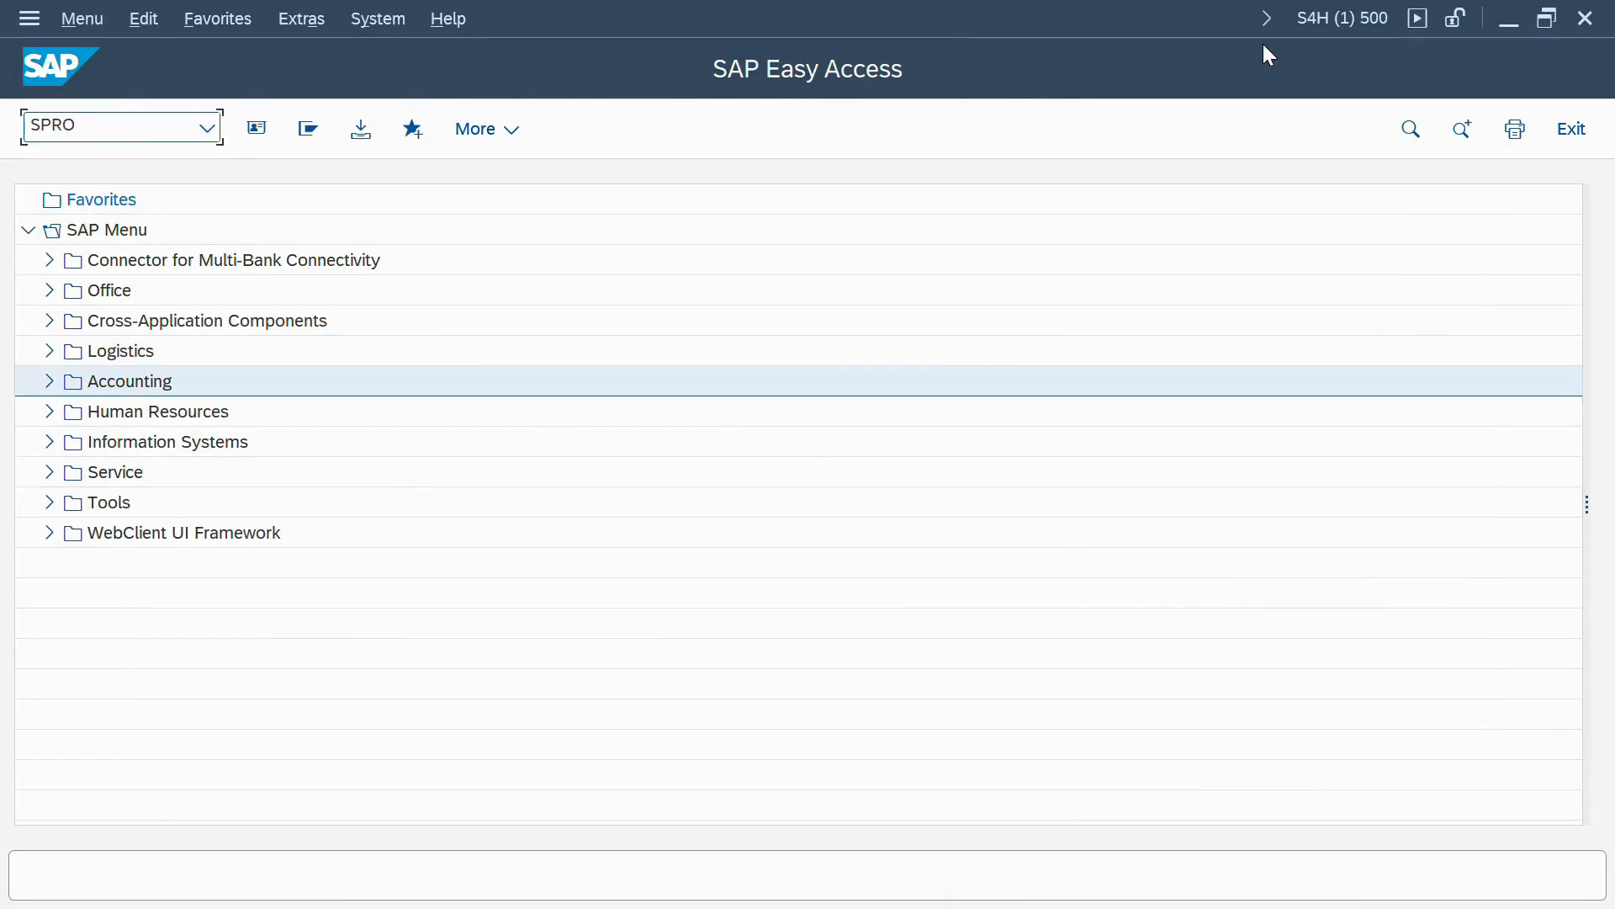
pyautogui.press('Return')
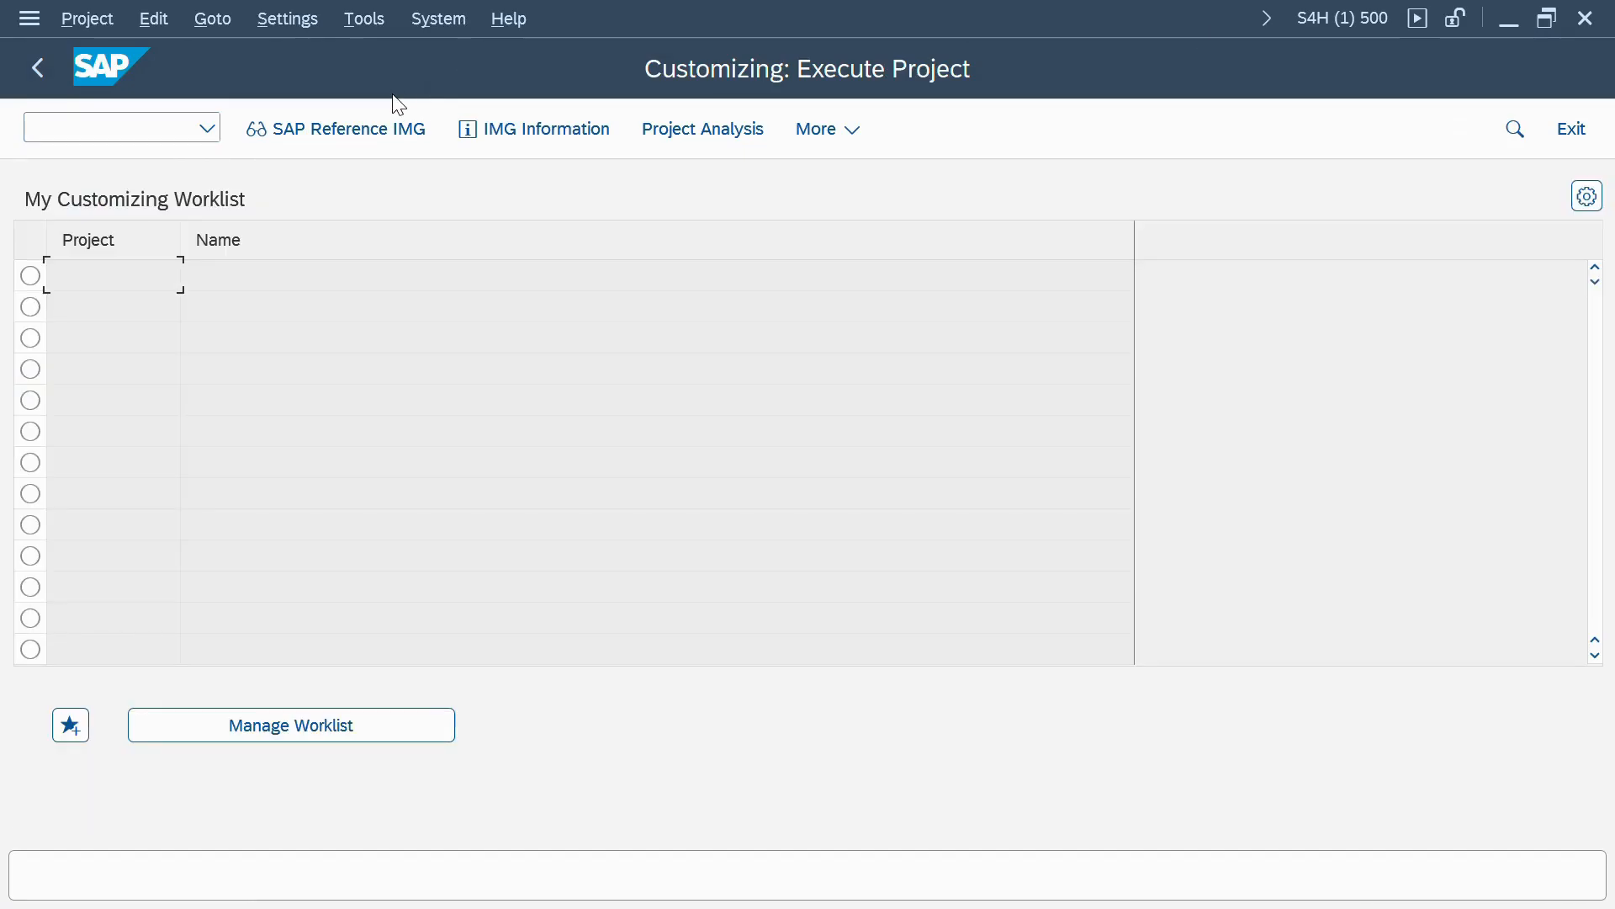
pyautogui.click(377, 135)
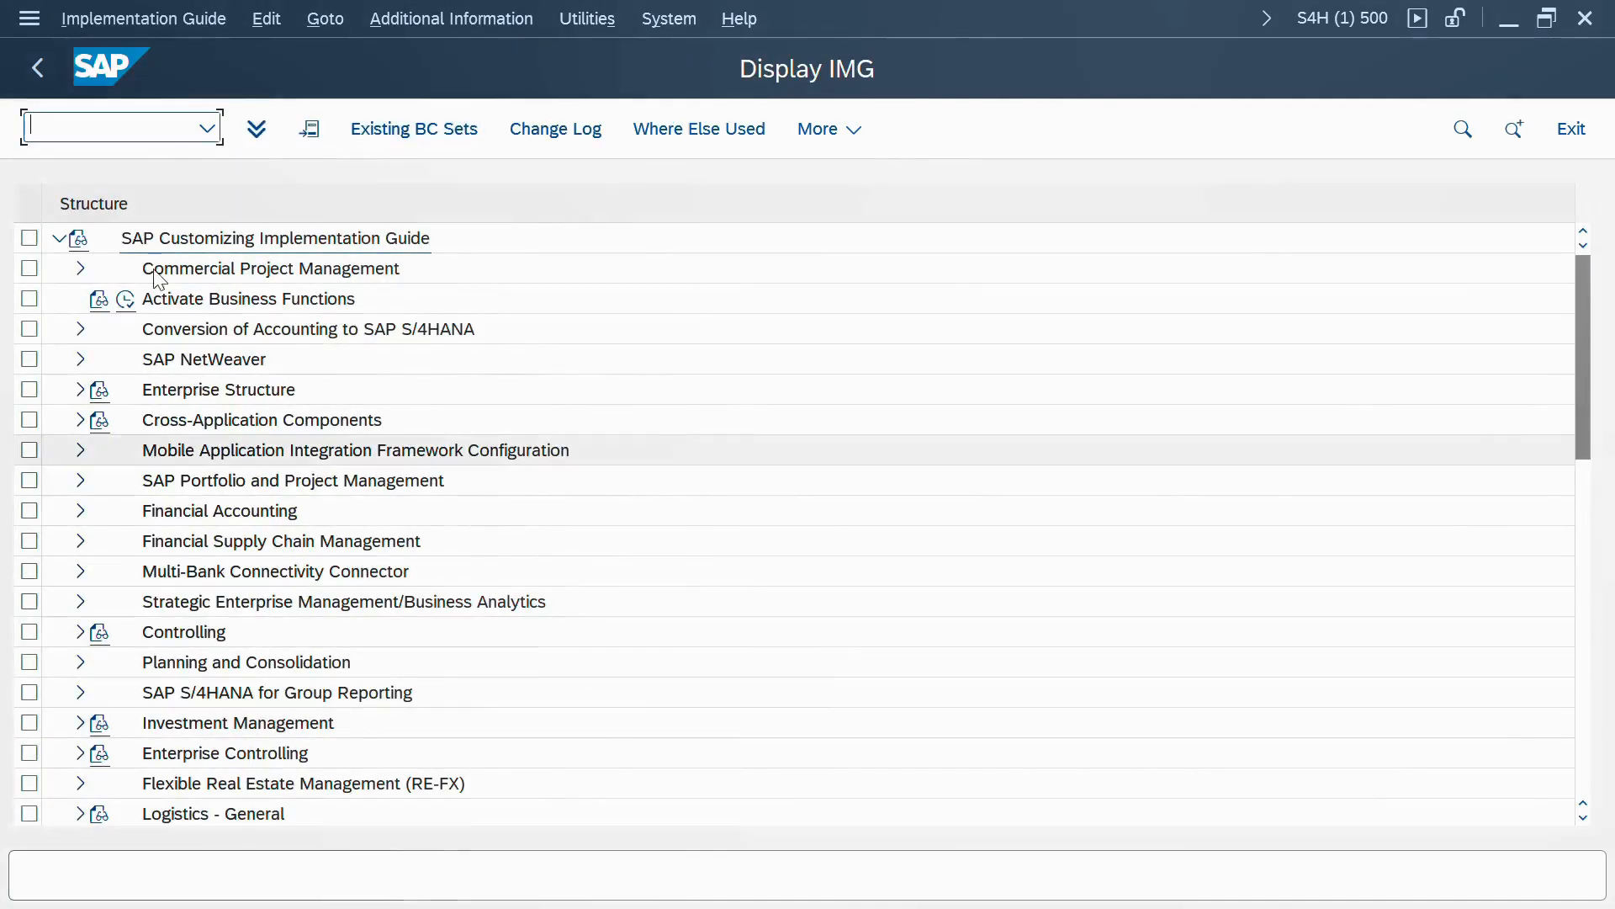
# - Look through the IMG structure and expand its Enterprise Structure node
pyautogui.click(1585, 526)
pyautogui.moveTo(1590, 534); pyautogui.dragTo(1592, 252)
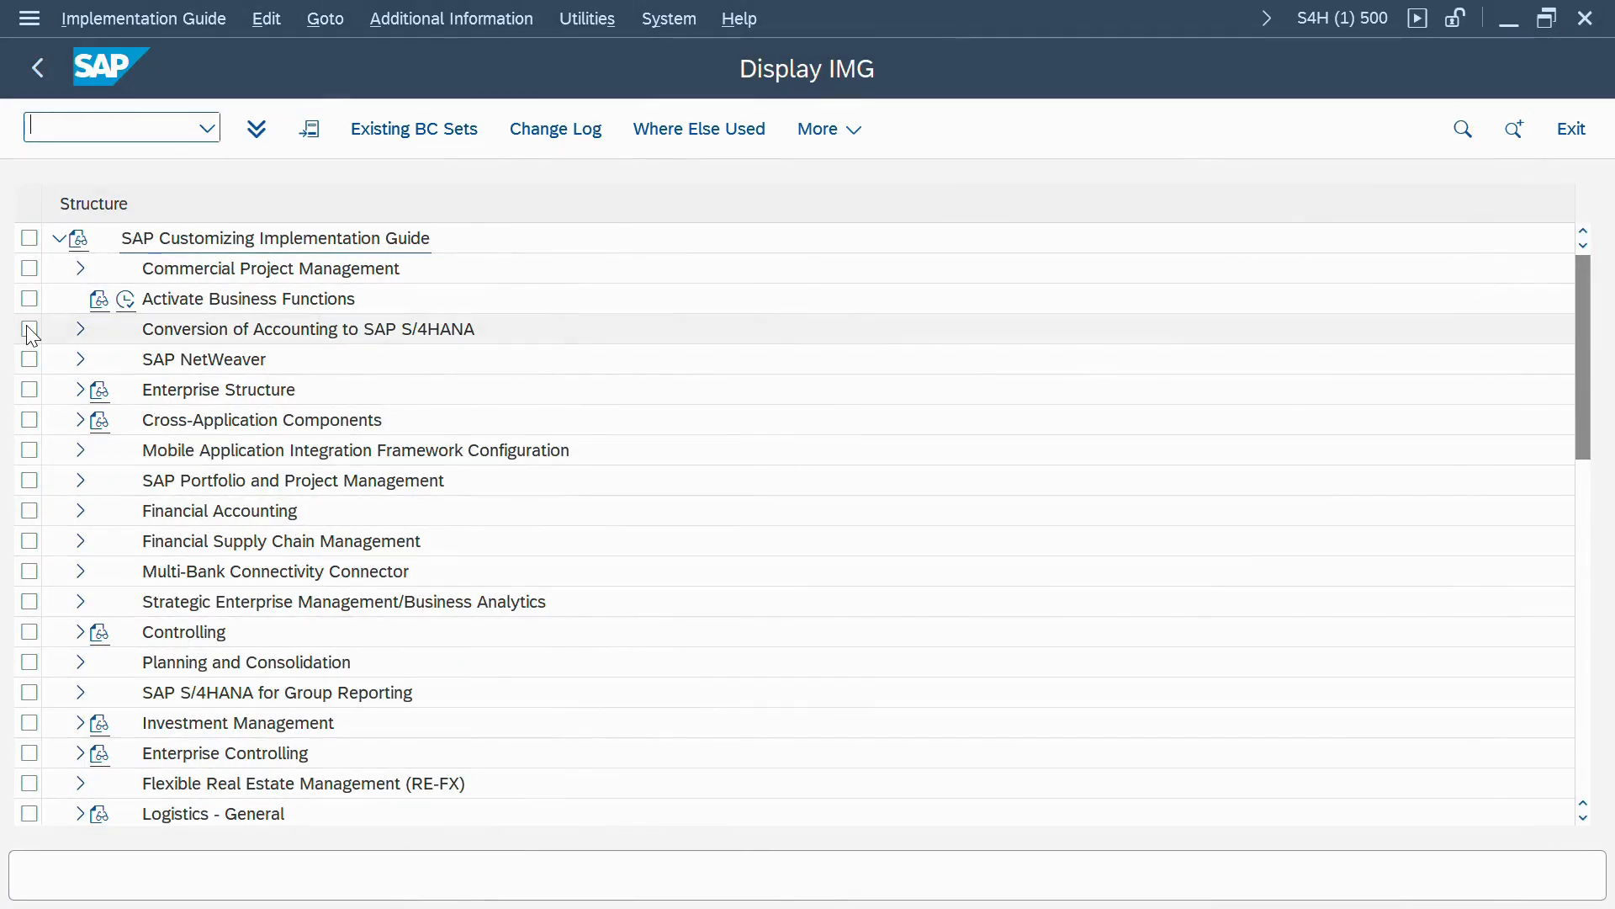
pyautogui.click(166, 395)
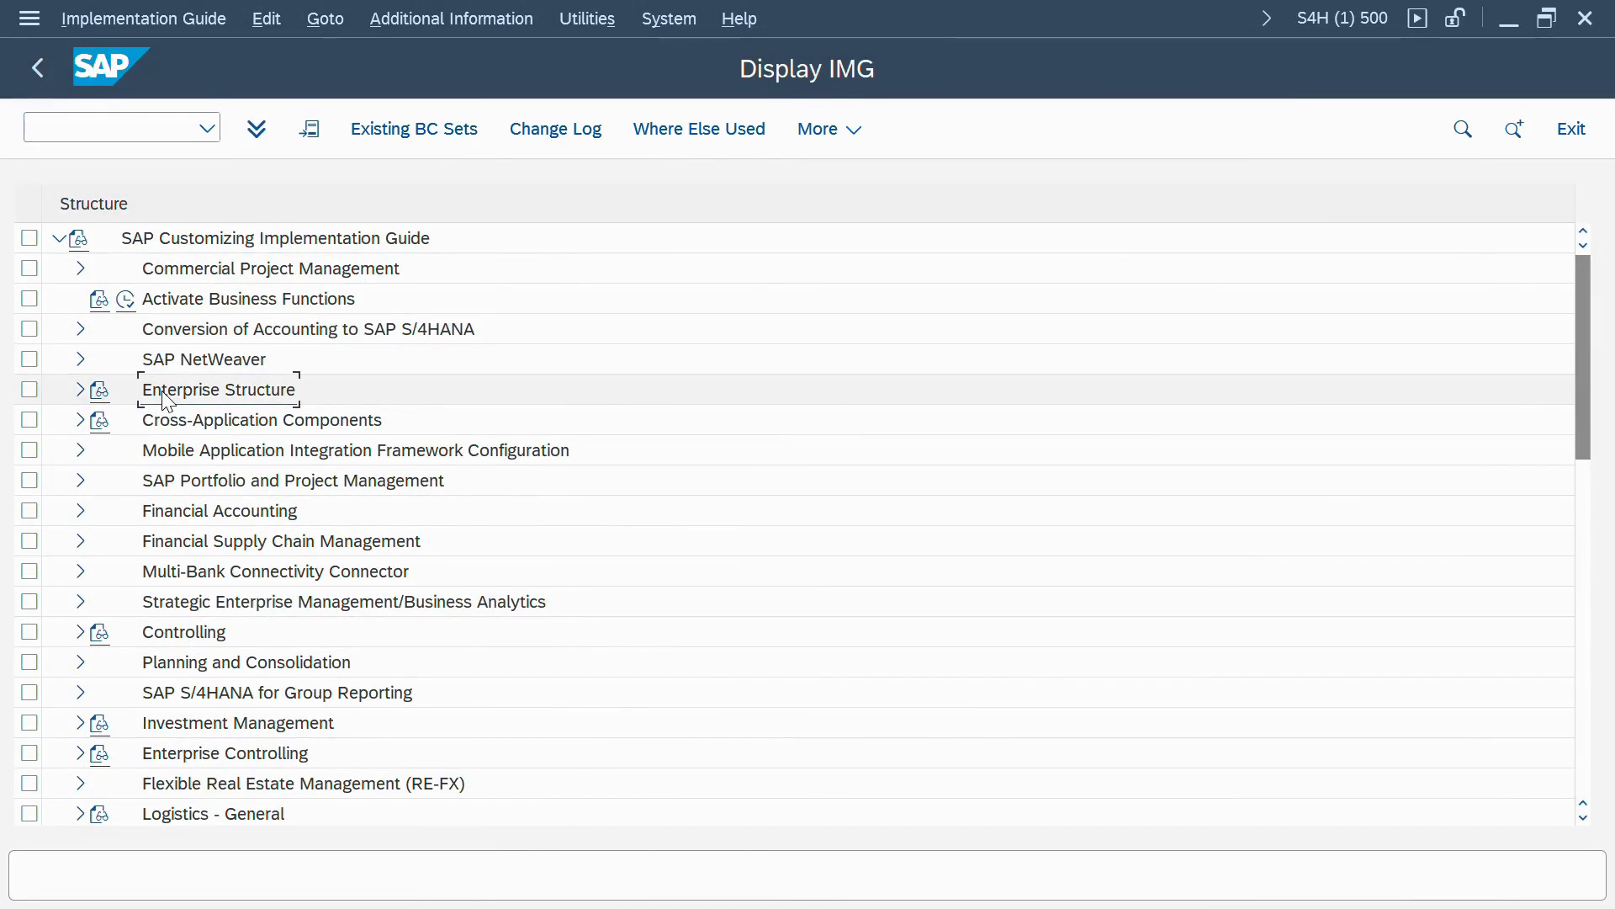
pyautogui.click(78, 394)
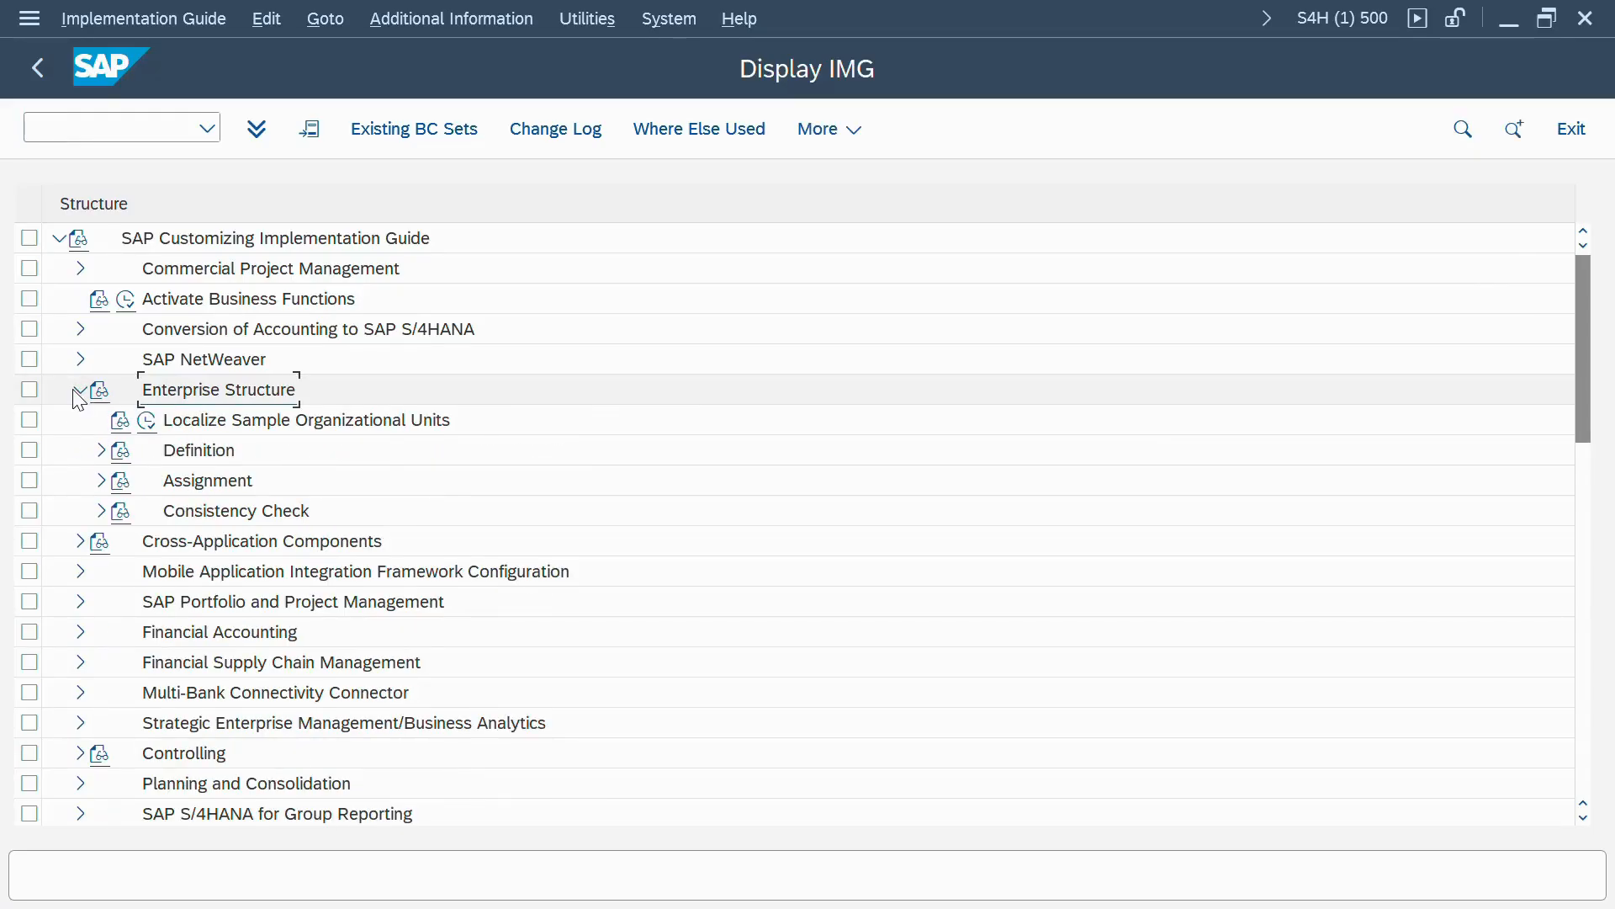
pyautogui.press('Down')
pyautogui.click(78, 394)
pyautogui.click(78, 393)
# - Expand the Definition node under Enterprise Structure
pyautogui.press('Down')
pyautogui.press('Down')
pyautogui.press('Down')
pyautogui.press('Up')
pyautogui.press('Down')
pyautogui.press('Up')
pyautogui.press('Right')
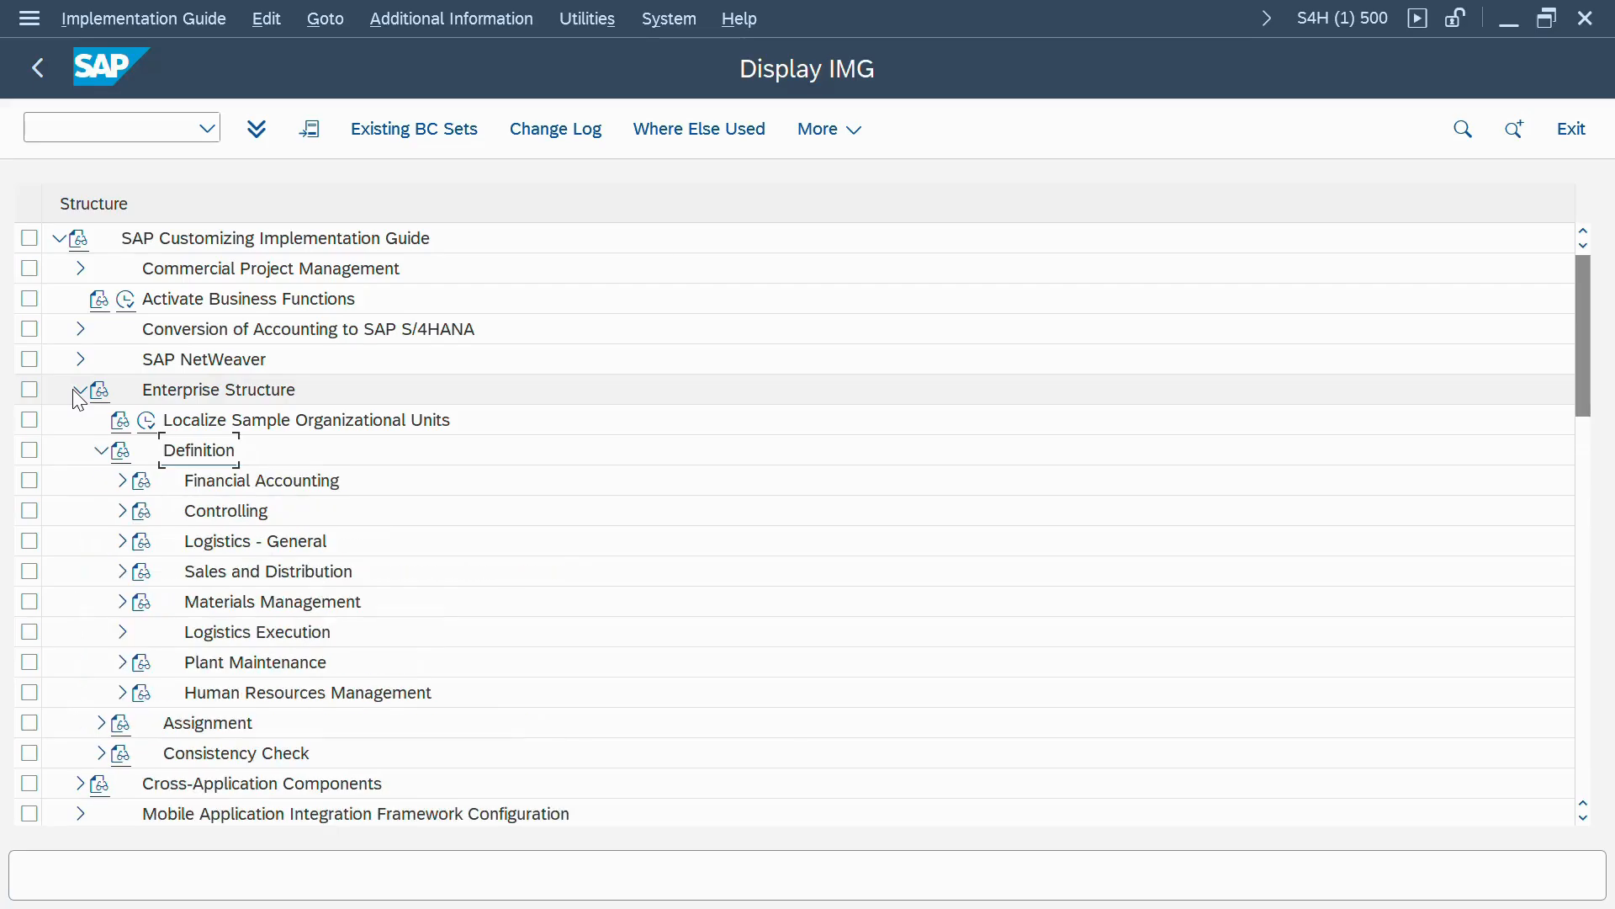
pyautogui.press('Left')
pyautogui.press('Right')
# - Expand the Financial Accounting node under Definition
pyautogui.press('Down')
pyautogui.press('Down')
pyautogui.press('Up')
pyautogui.press('Right')
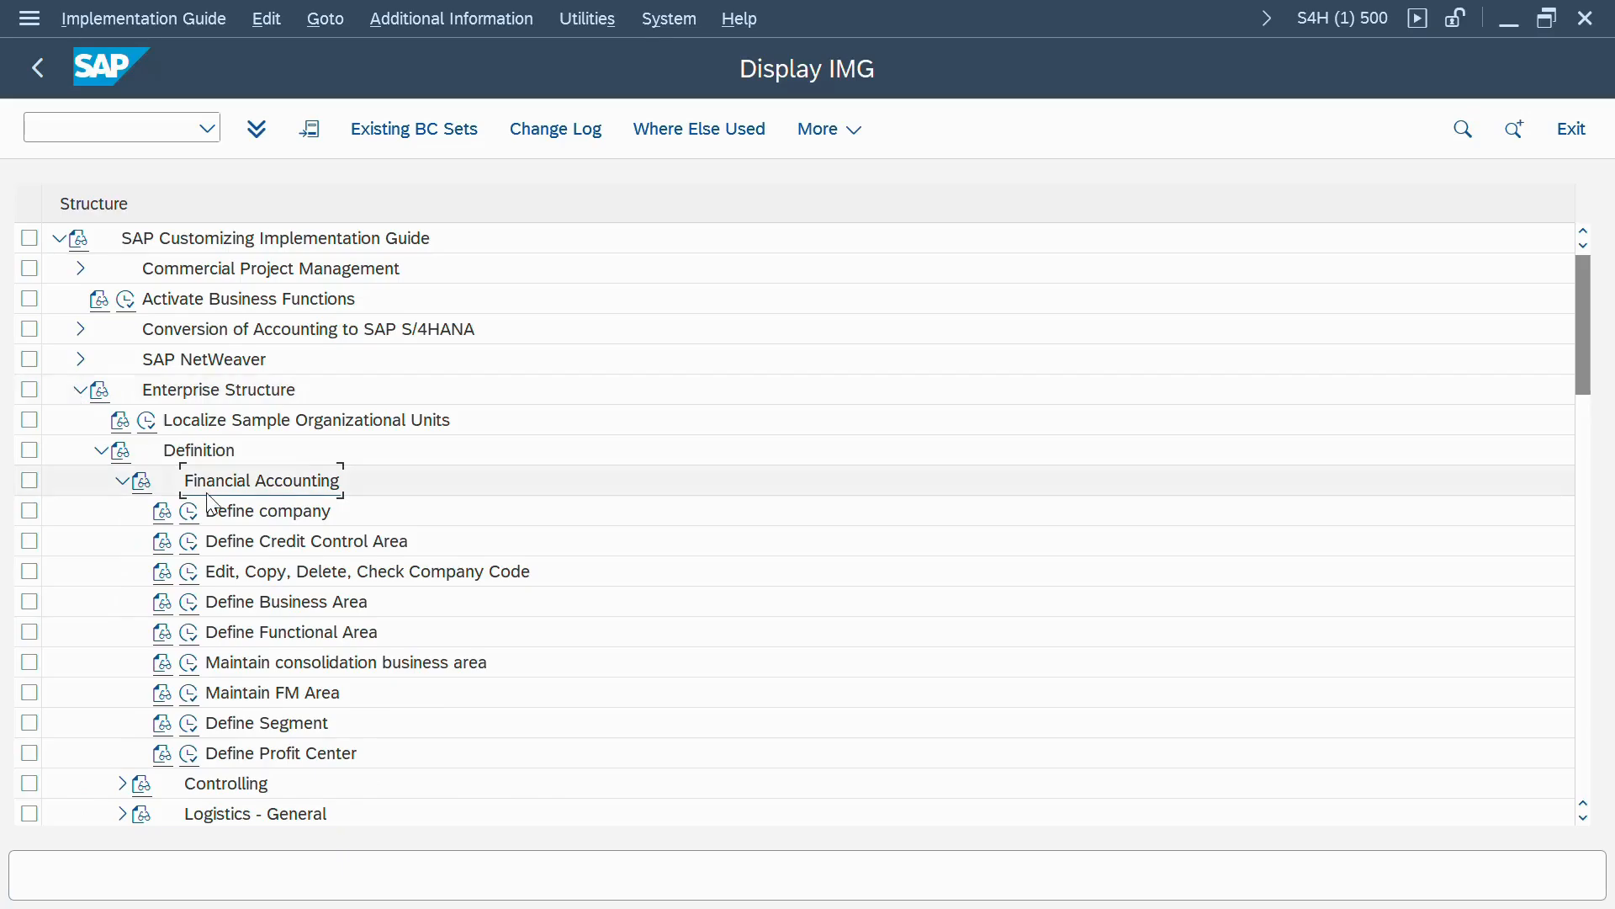
# - Open the Define company activity to view the existing companies, and return to the IMG
pyautogui.click(224, 516)
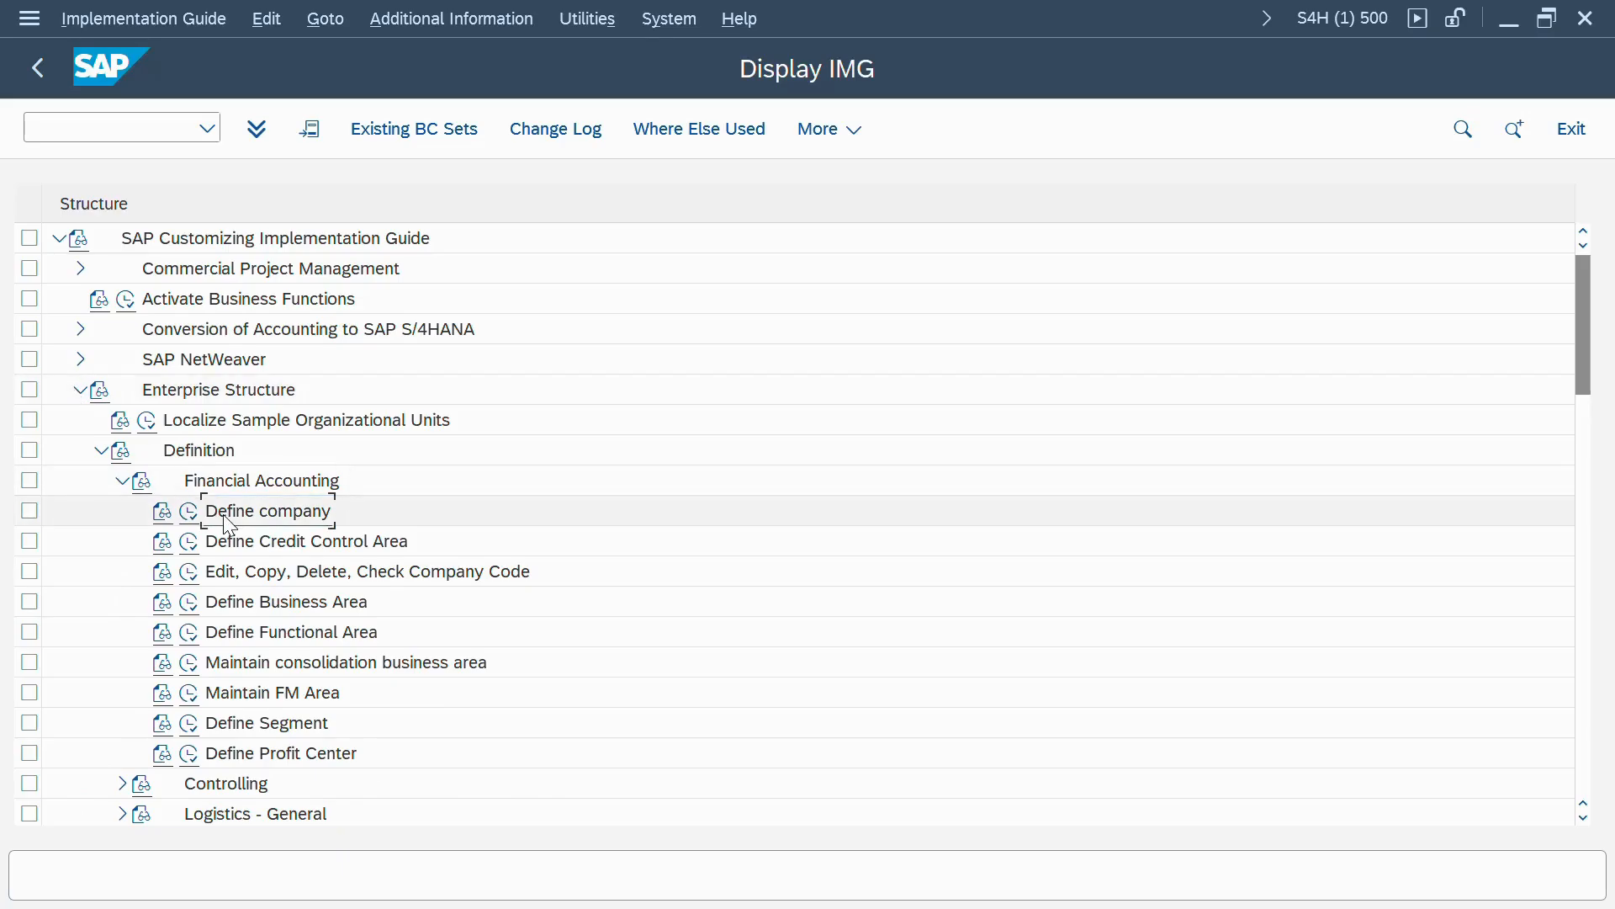
pyautogui.press('Down')
pyautogui.press('Down')
pyautogui.click(275, 518)
pyautogui.click(190, 516)
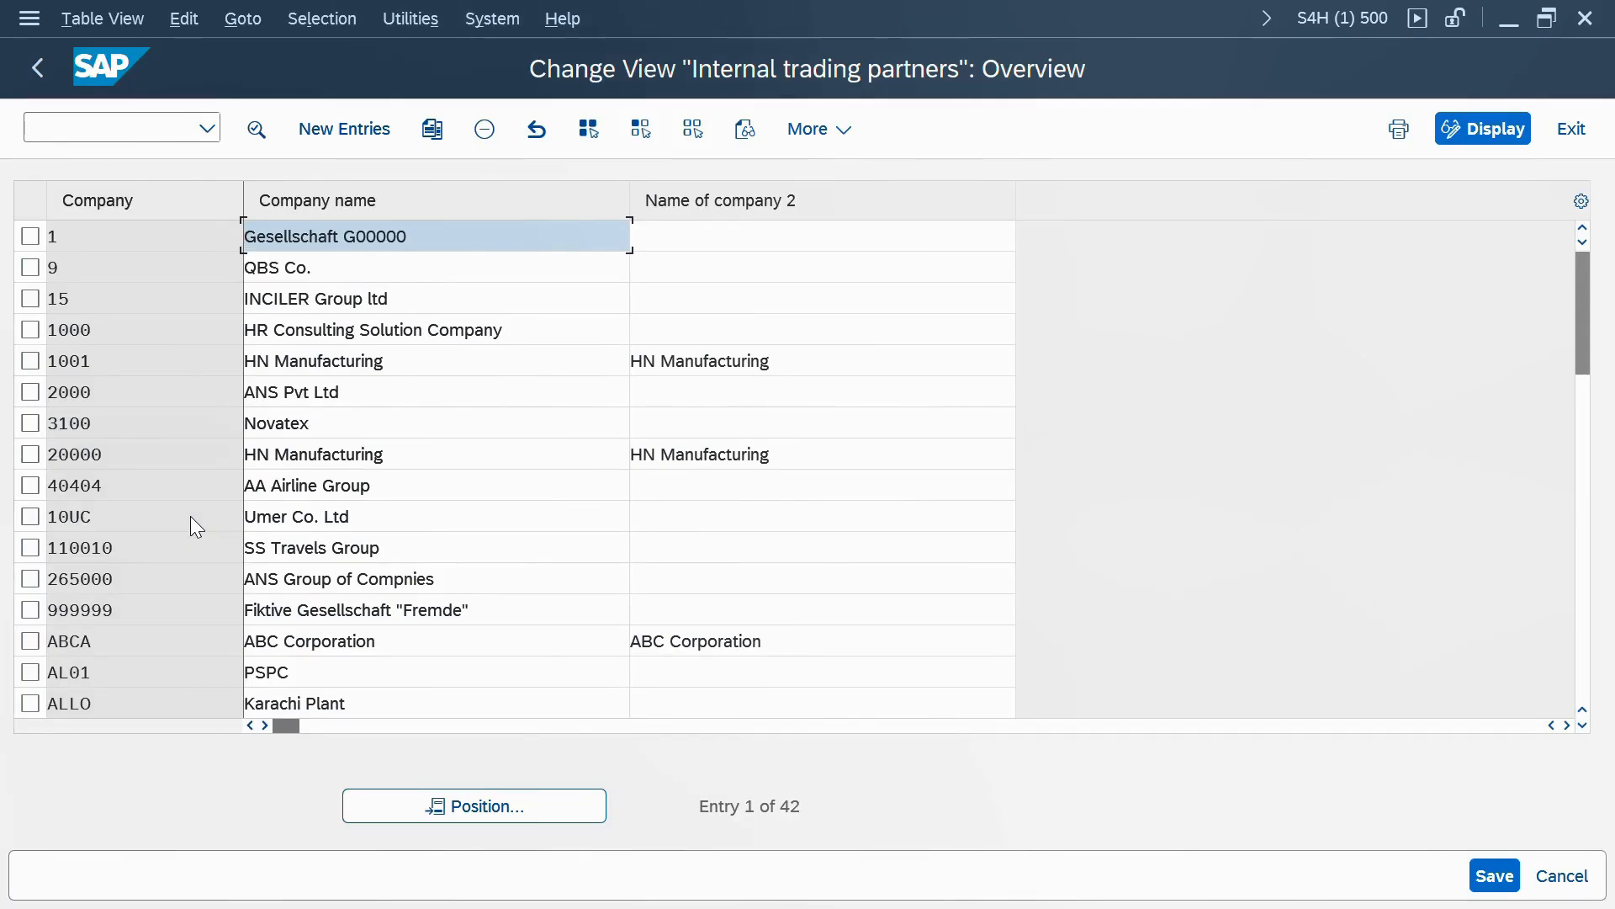
pyautogui.click(35, 68)
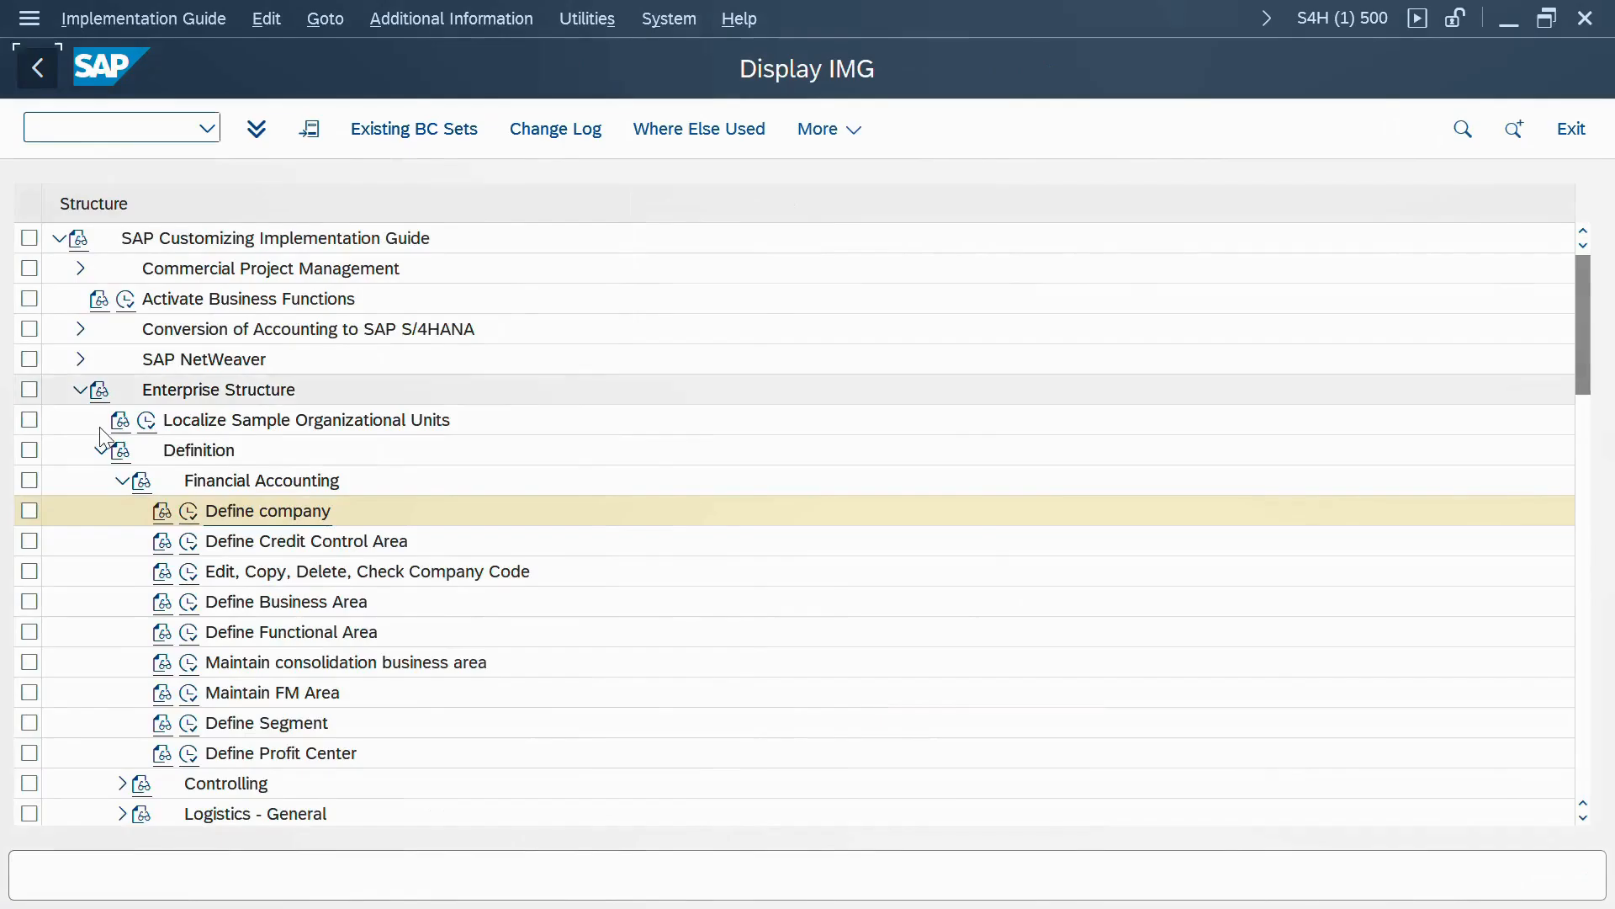
# - Read the documentation of the Define company activity and close it
pyautogui.click(163, 522)
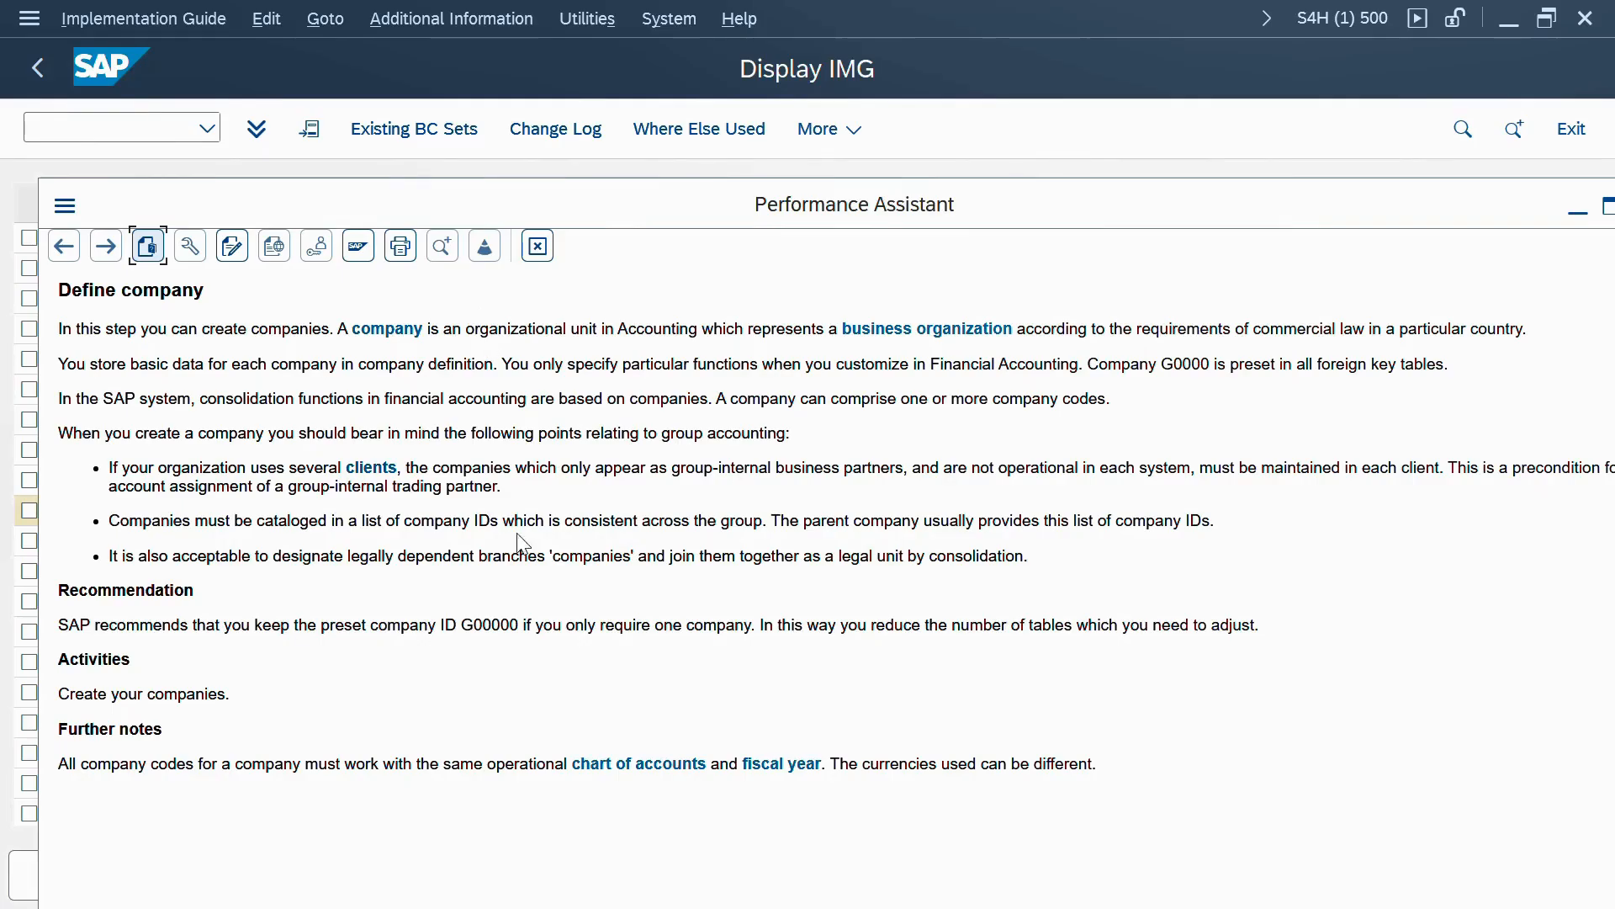
pyautogui.moveTo(916, 199); pyautogui.dragTo(787, 212)
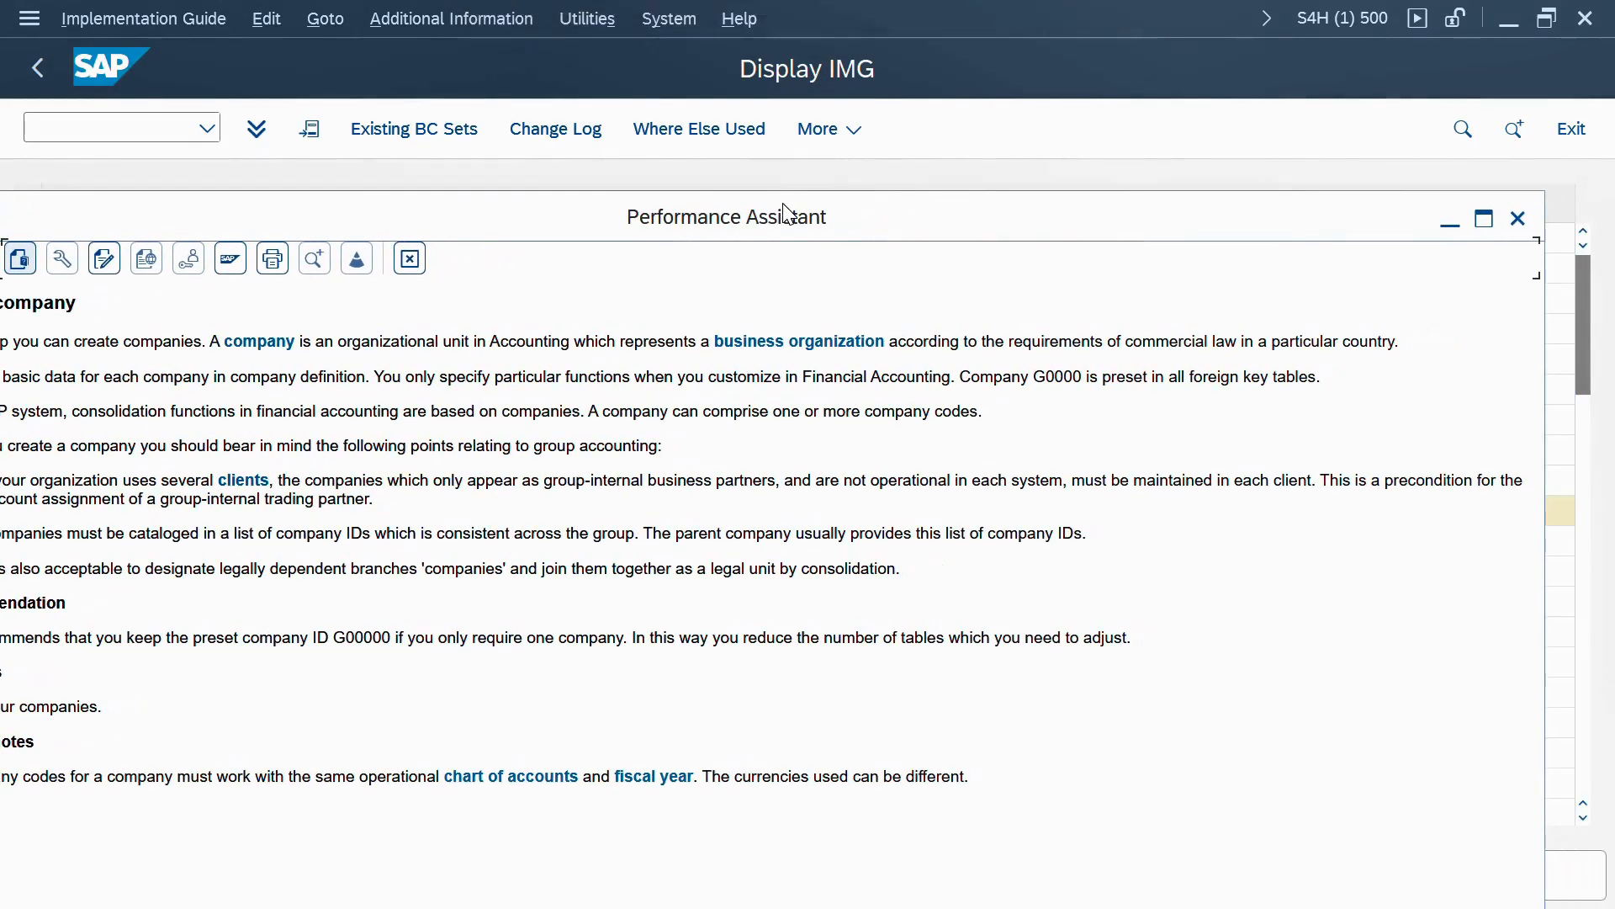
pyautogui.click(1519, 220)
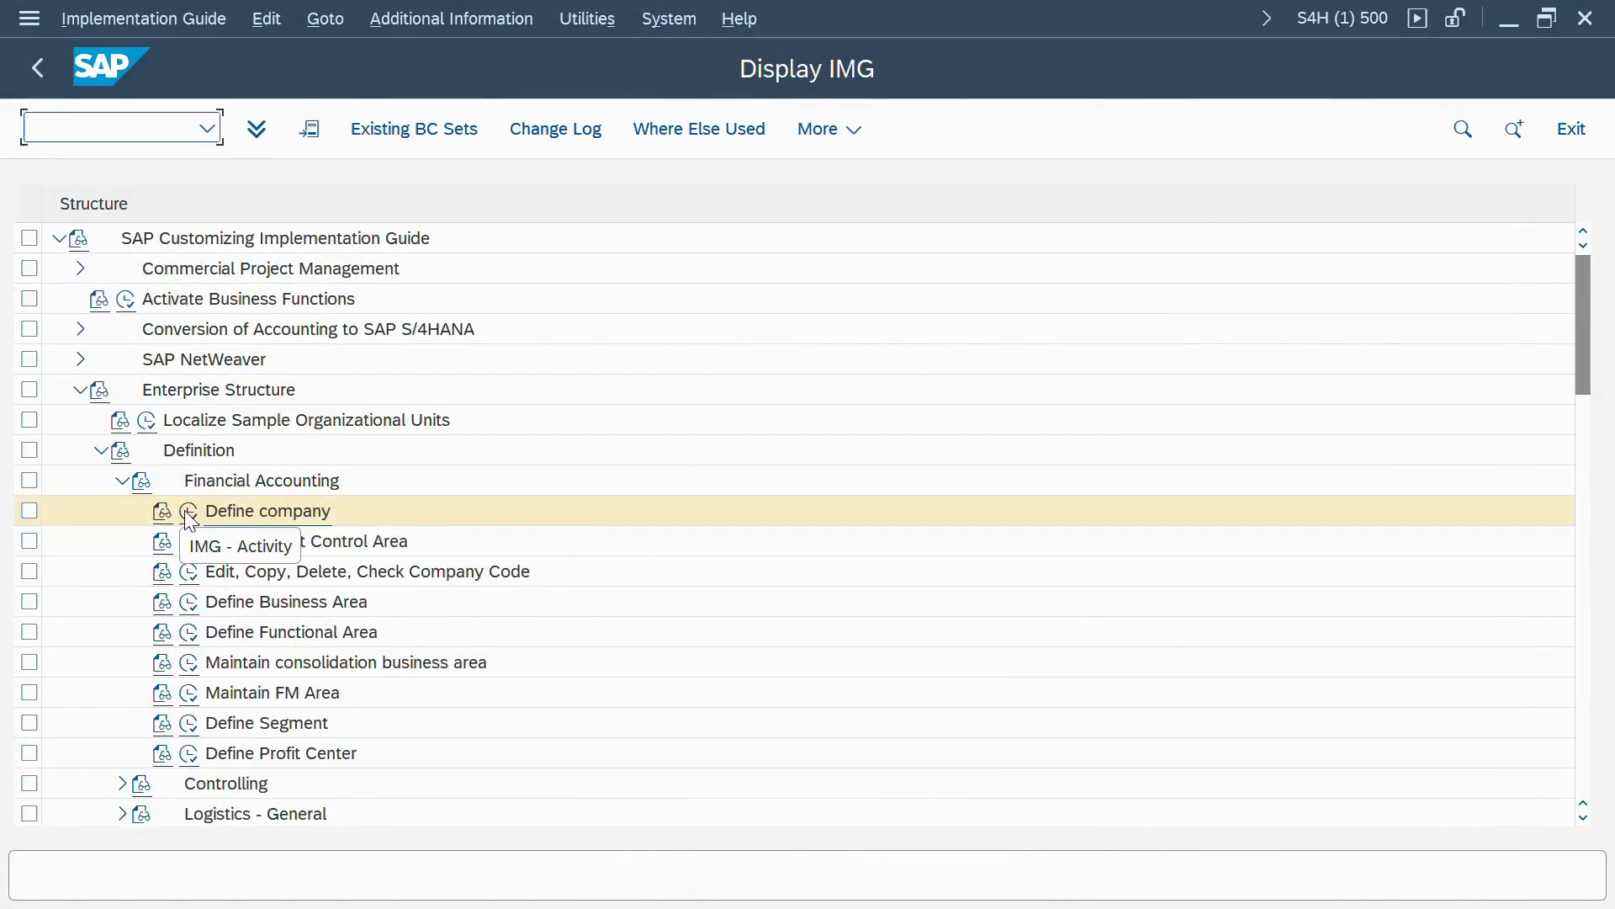
# - Execute the Define company activity again, review the company list and start a new entry
pyautogui.click(188, 513)
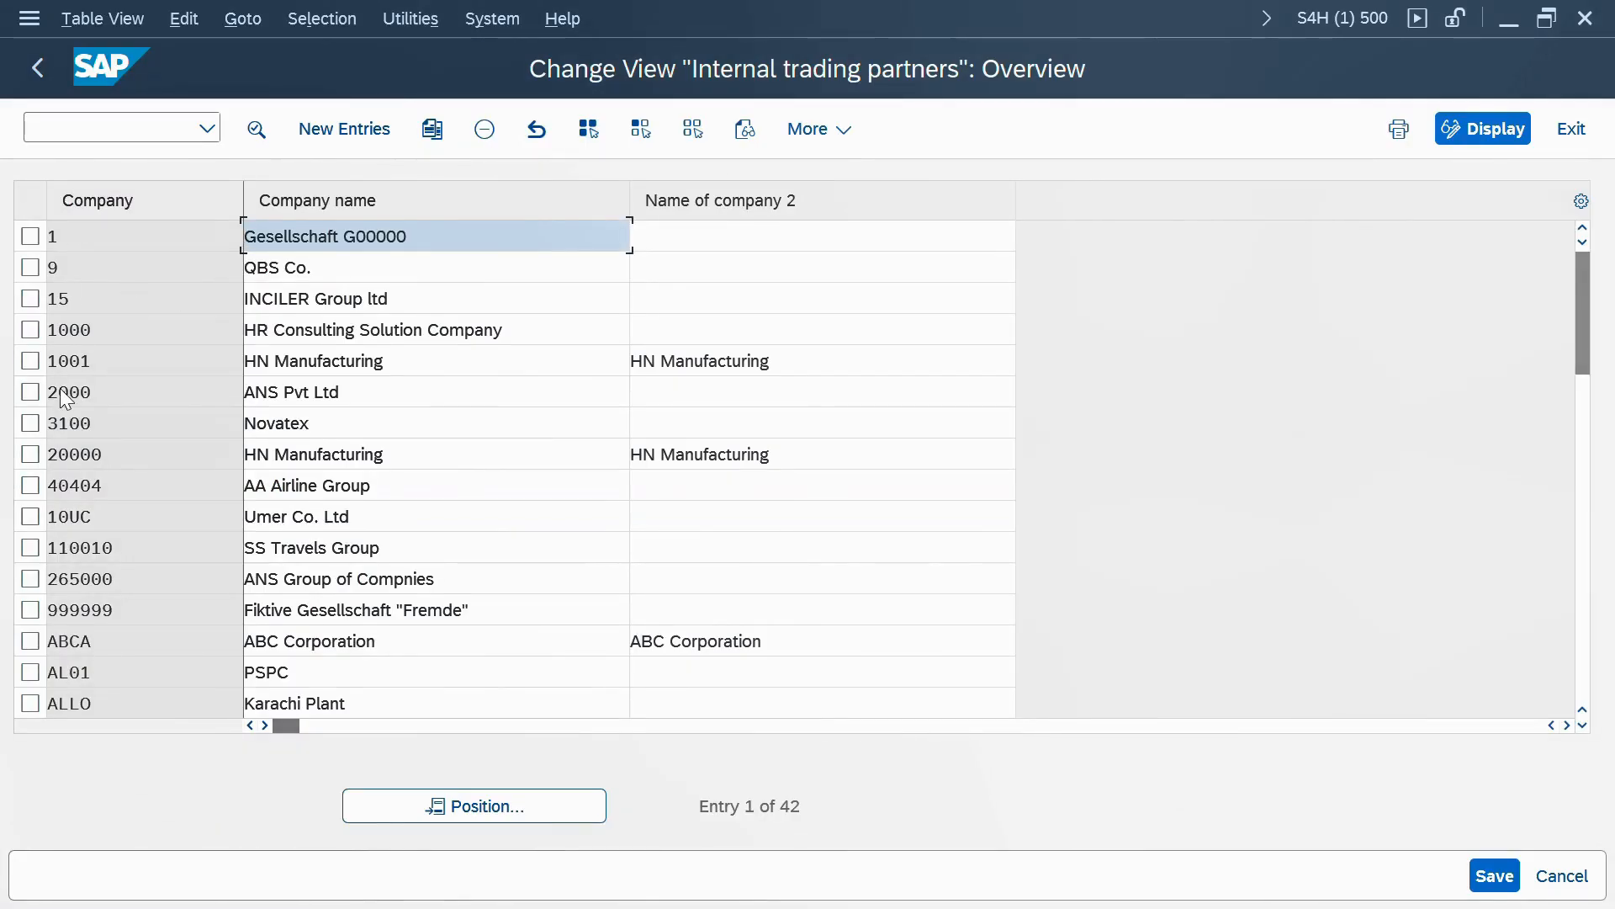
pyautogui.moveTo(1581, 298)
pyautogui.mouseDown()
pyautogui.moveTo(1582, 358)
pyautogui.moveTo(1579, 289)
pyautogui.mouseUp()
pyautogui.moveTo(1578, 314)
pyautogui.mouseDown()
pyautogui.moveTo(1578, 345)
pyautogui.moveTo(1579, 314)
pyautogui.mouseUp()
pyautogui.click(340, 141)
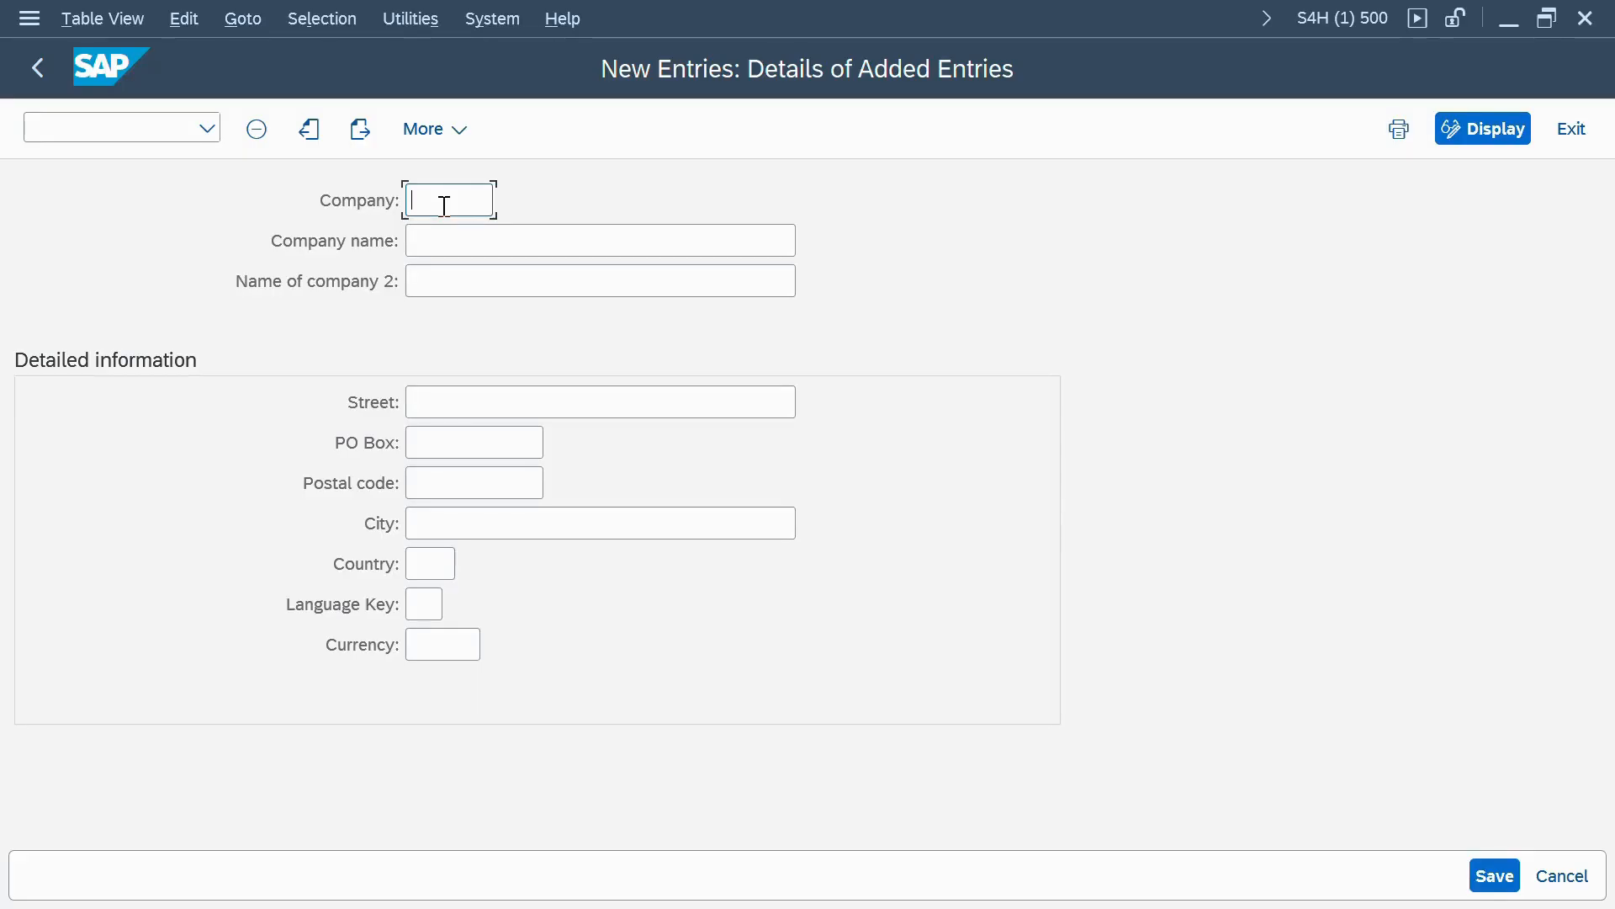
# - Switch to the IPML workbook in Excel and select cell B2 beside the Company parameter
pyautogui.hotkey('alt', 'Tab')
pyautogui.hotkey('alt', 'Tab')
pyautogui.hotkey('alt', 'Tab')
pyautogui.hotkey('alt', 'Tab')
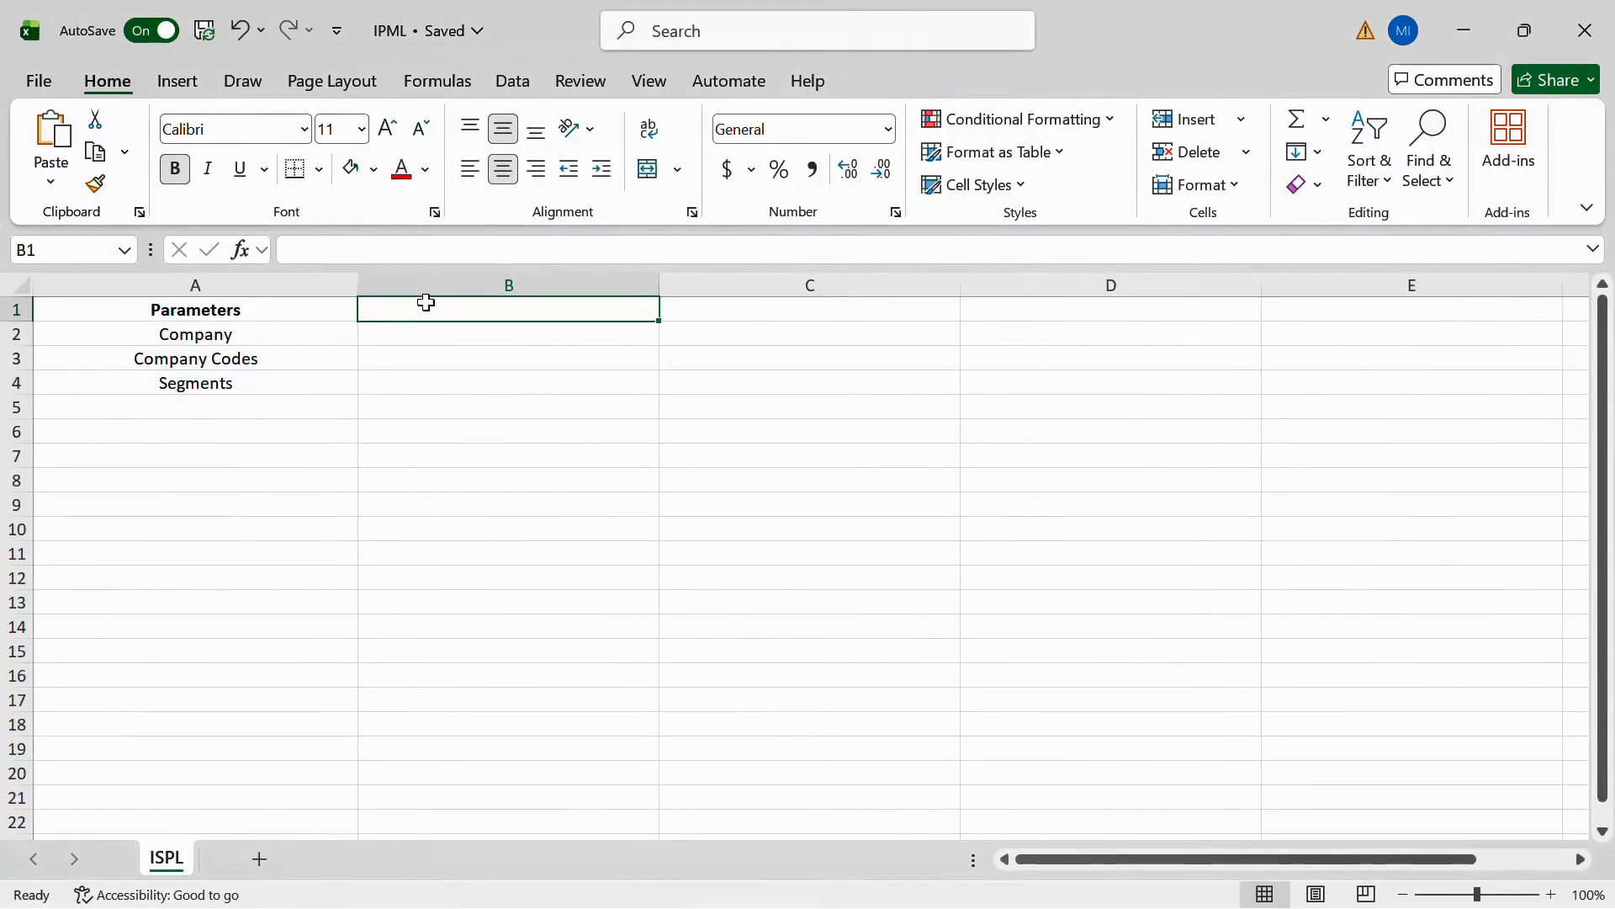
pyautogui.click(443, 338)
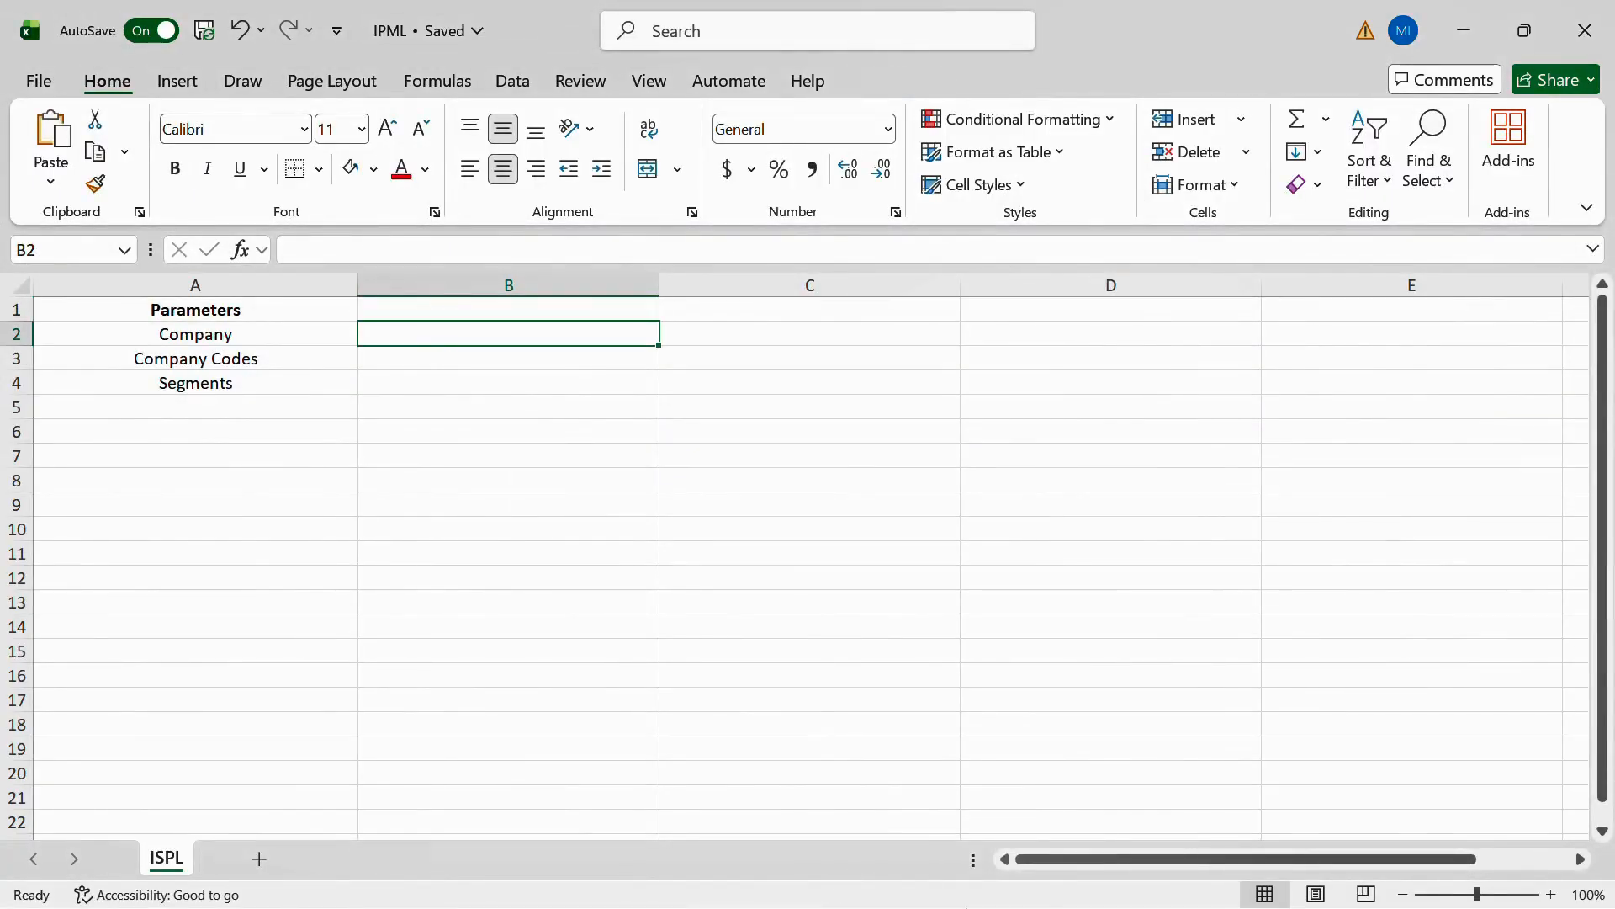
# - View the Work folder in File Explorer and switch back to the IPML workbook in Excel
pyautogui.moveTo(854, 893)
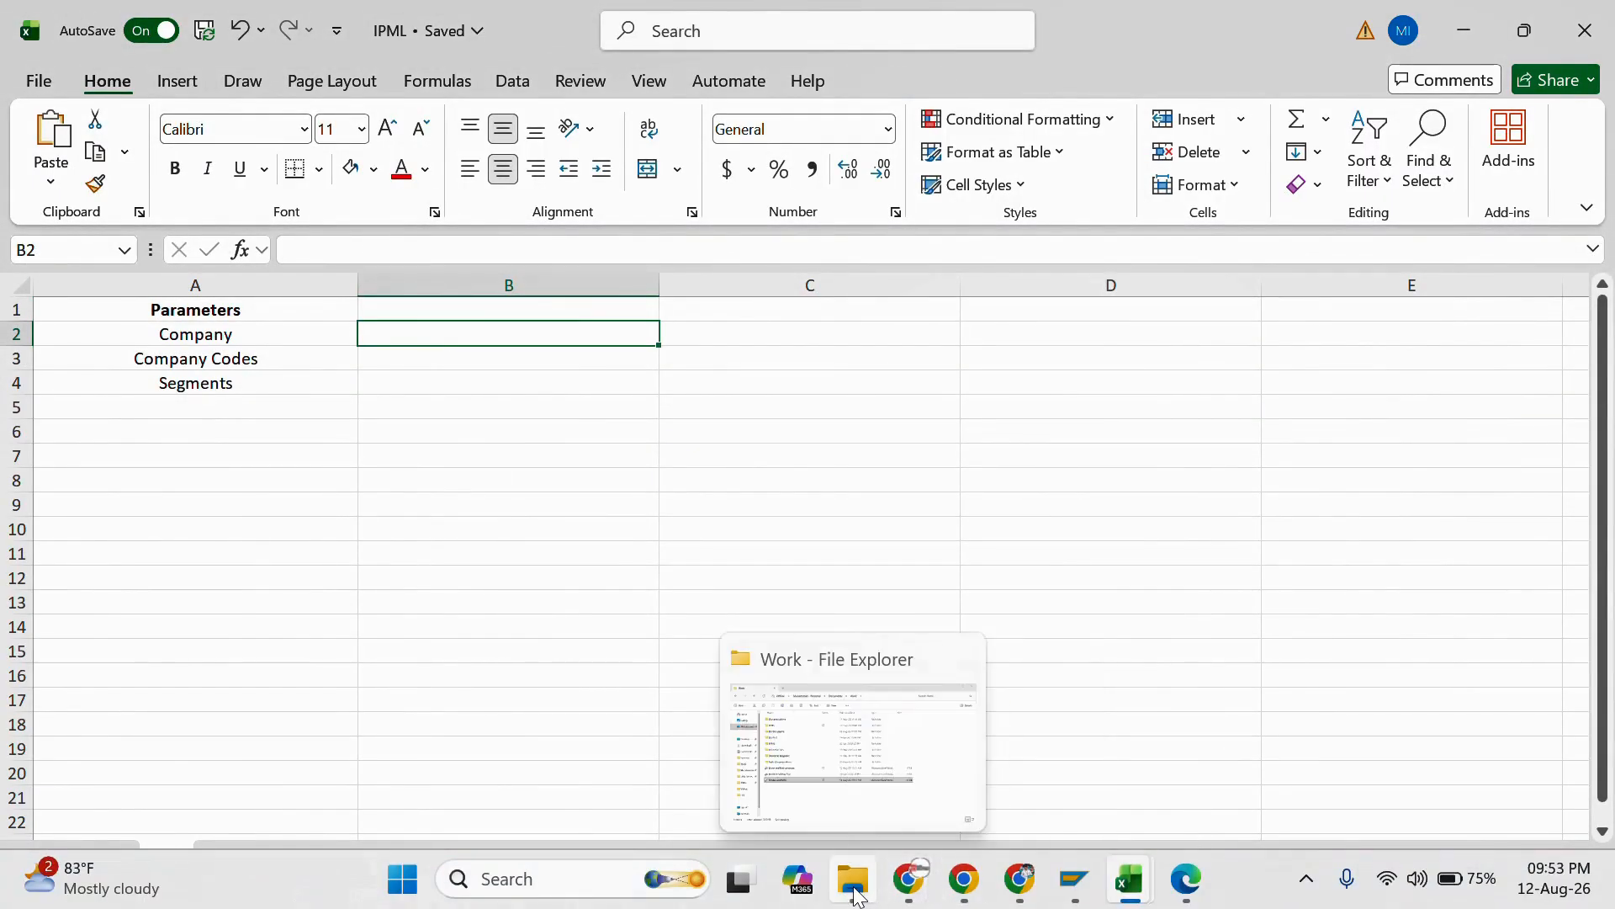
pyautogui.click(854, 804)
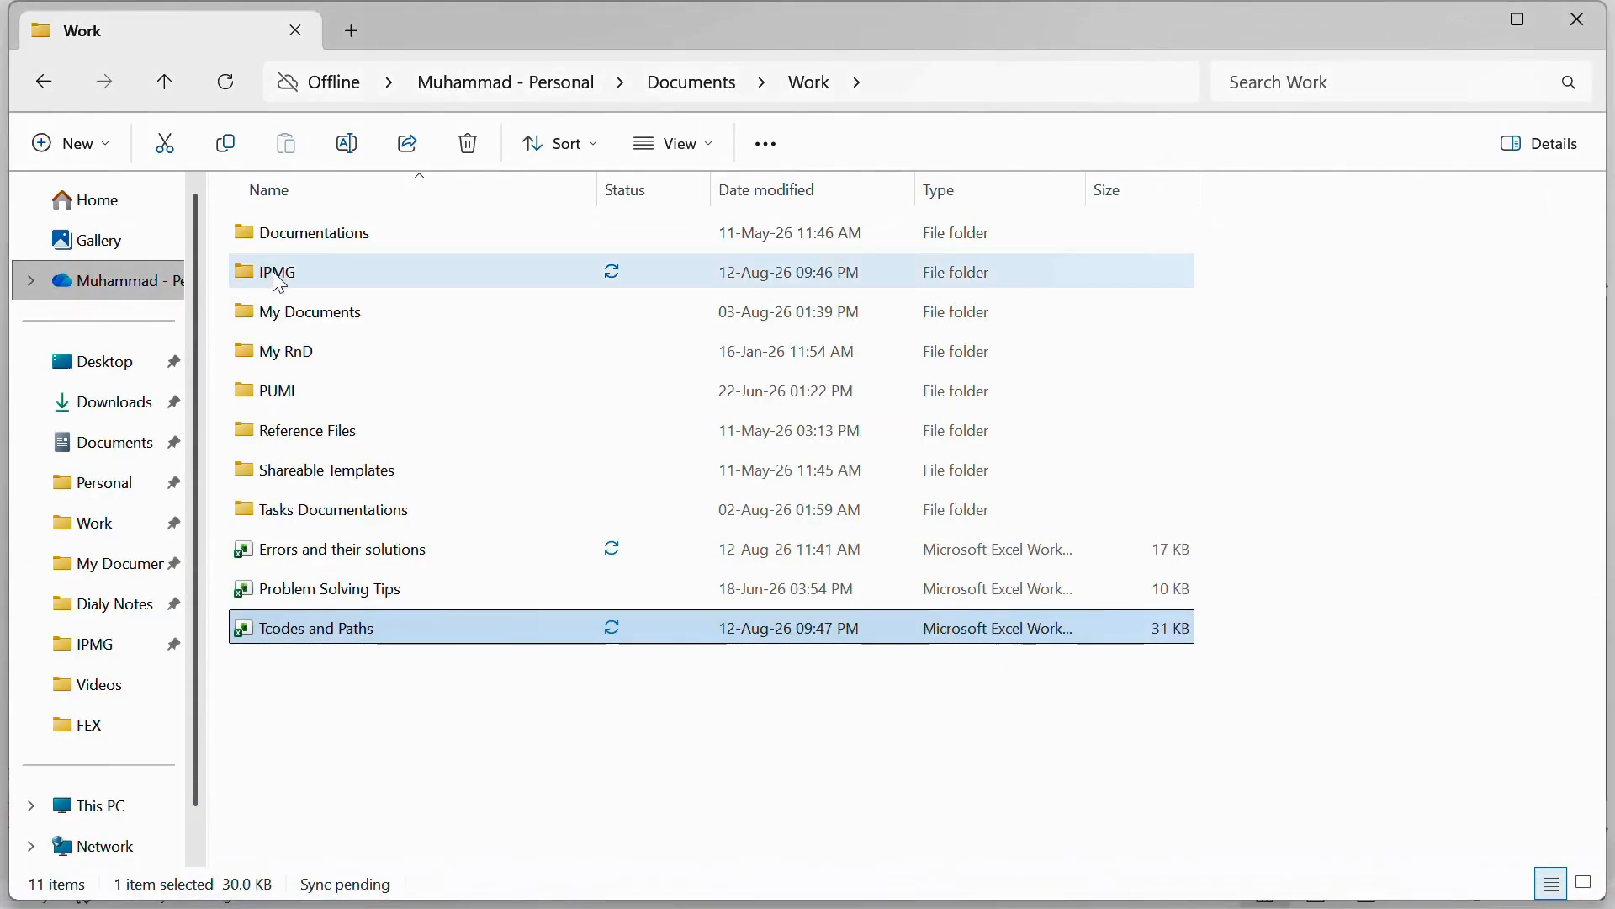
pyautogui.hotkey('alt', 'Tab')
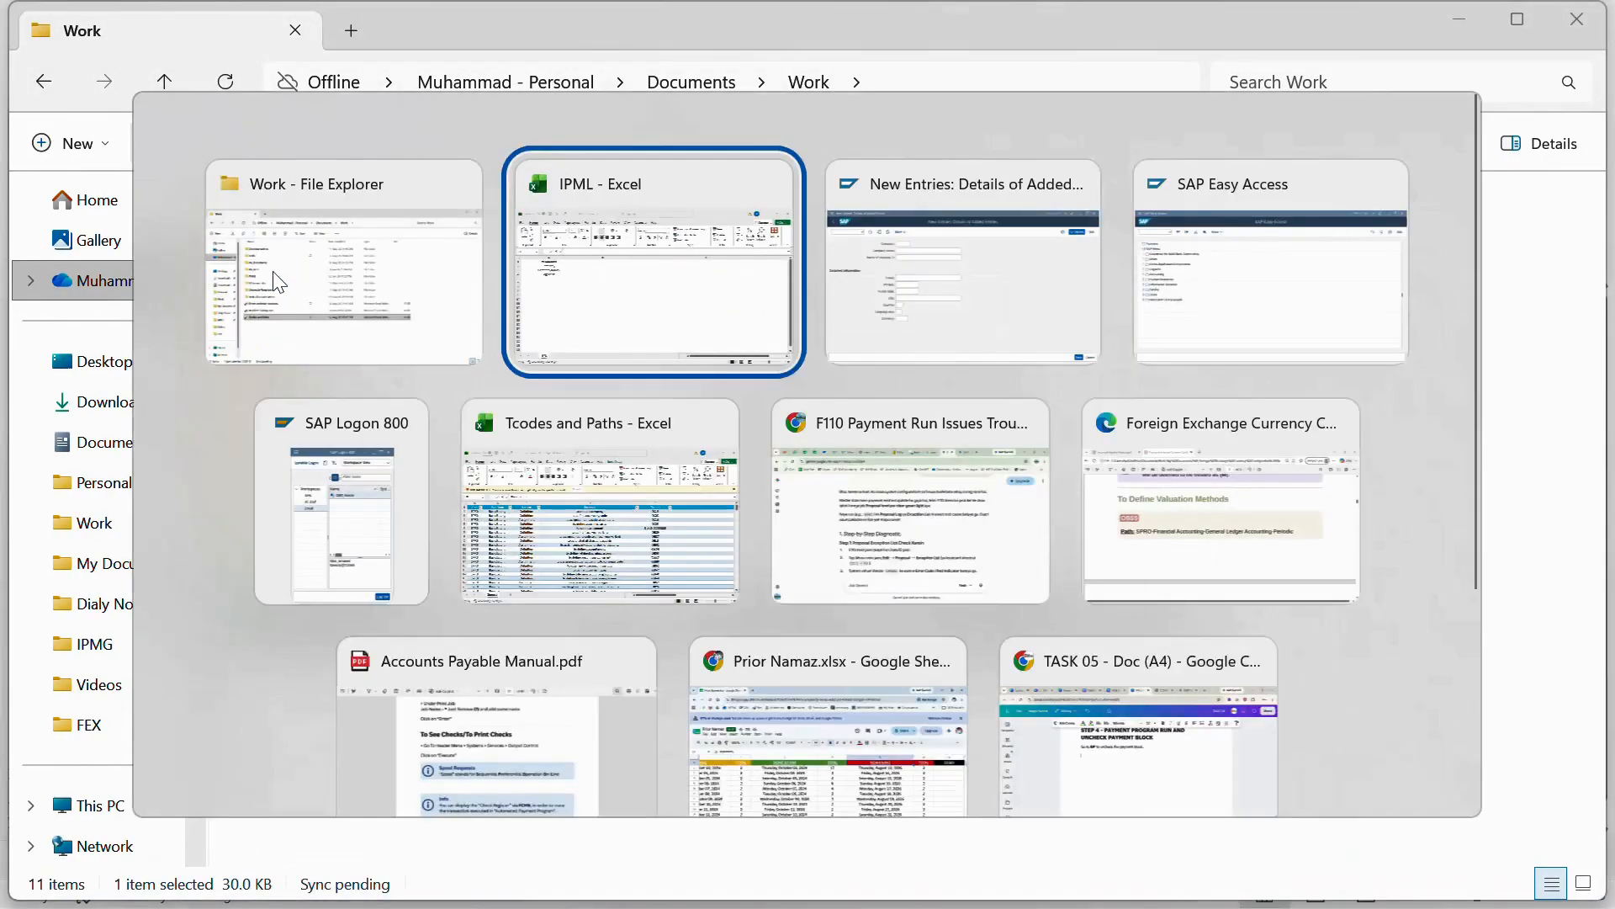
# - Enter IPMG as the Company parameter in cell B2 and switch back to the new company entry in SAP
pyautogui.write('IPMG')
pyautogui.press('Return')
pyautogui.hotkey('alt', 'Tab')
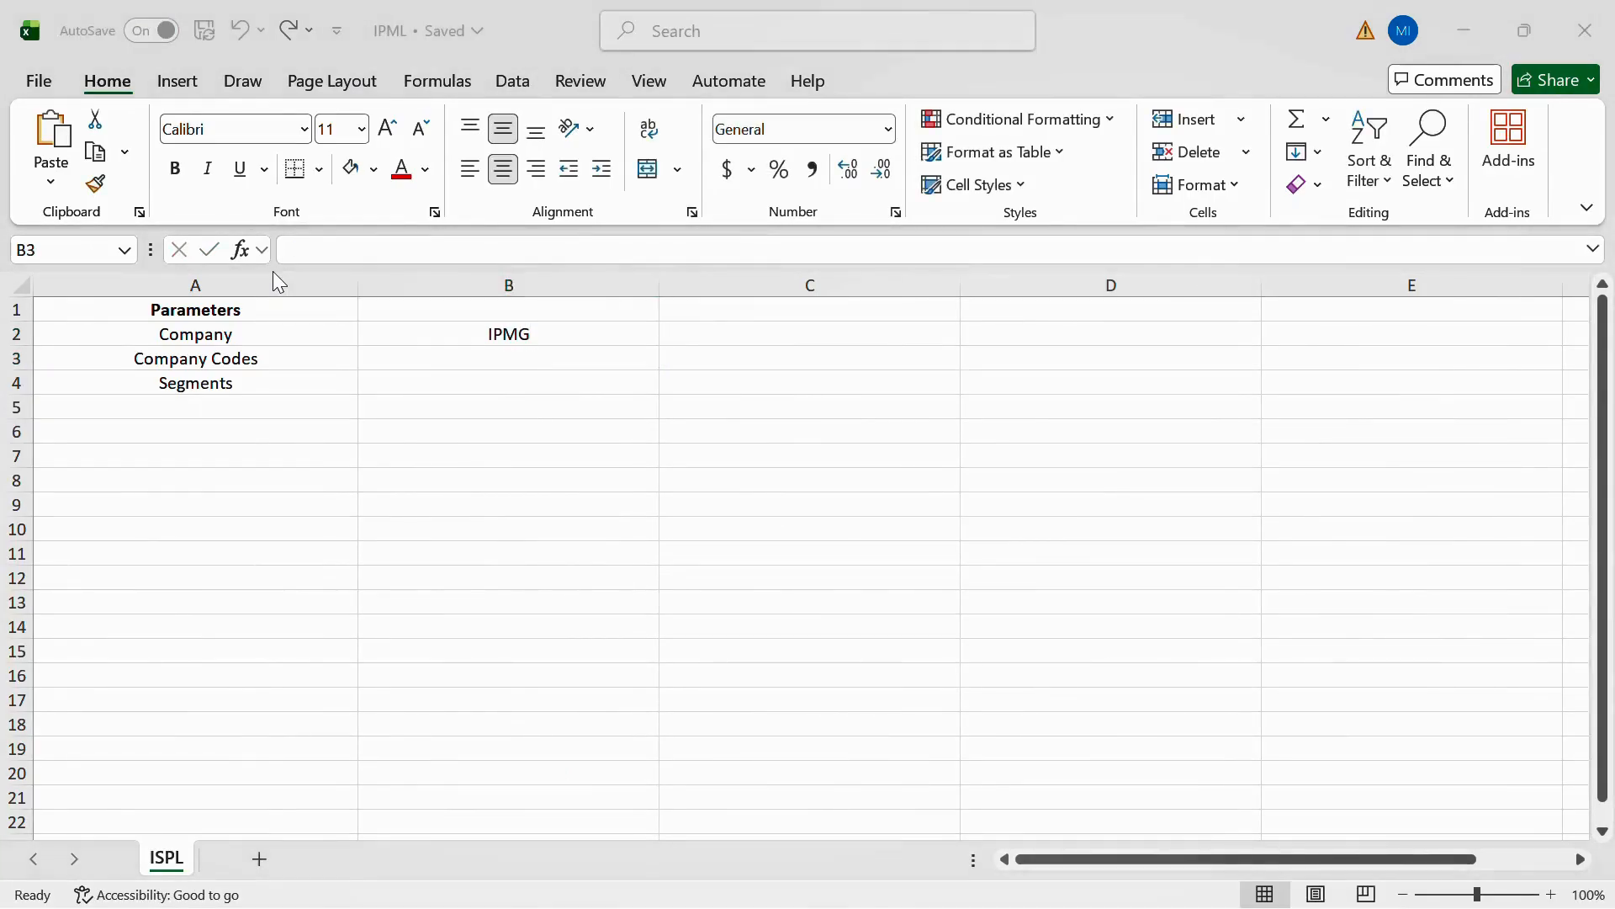
pyautogui.hotkey('alt', 'Tab')
# - Enter company IPMG with the company name Icon Plastic and the second name Manufacturing Group
pyautogui.write('IPMG')
pyautogui.press('Tab')
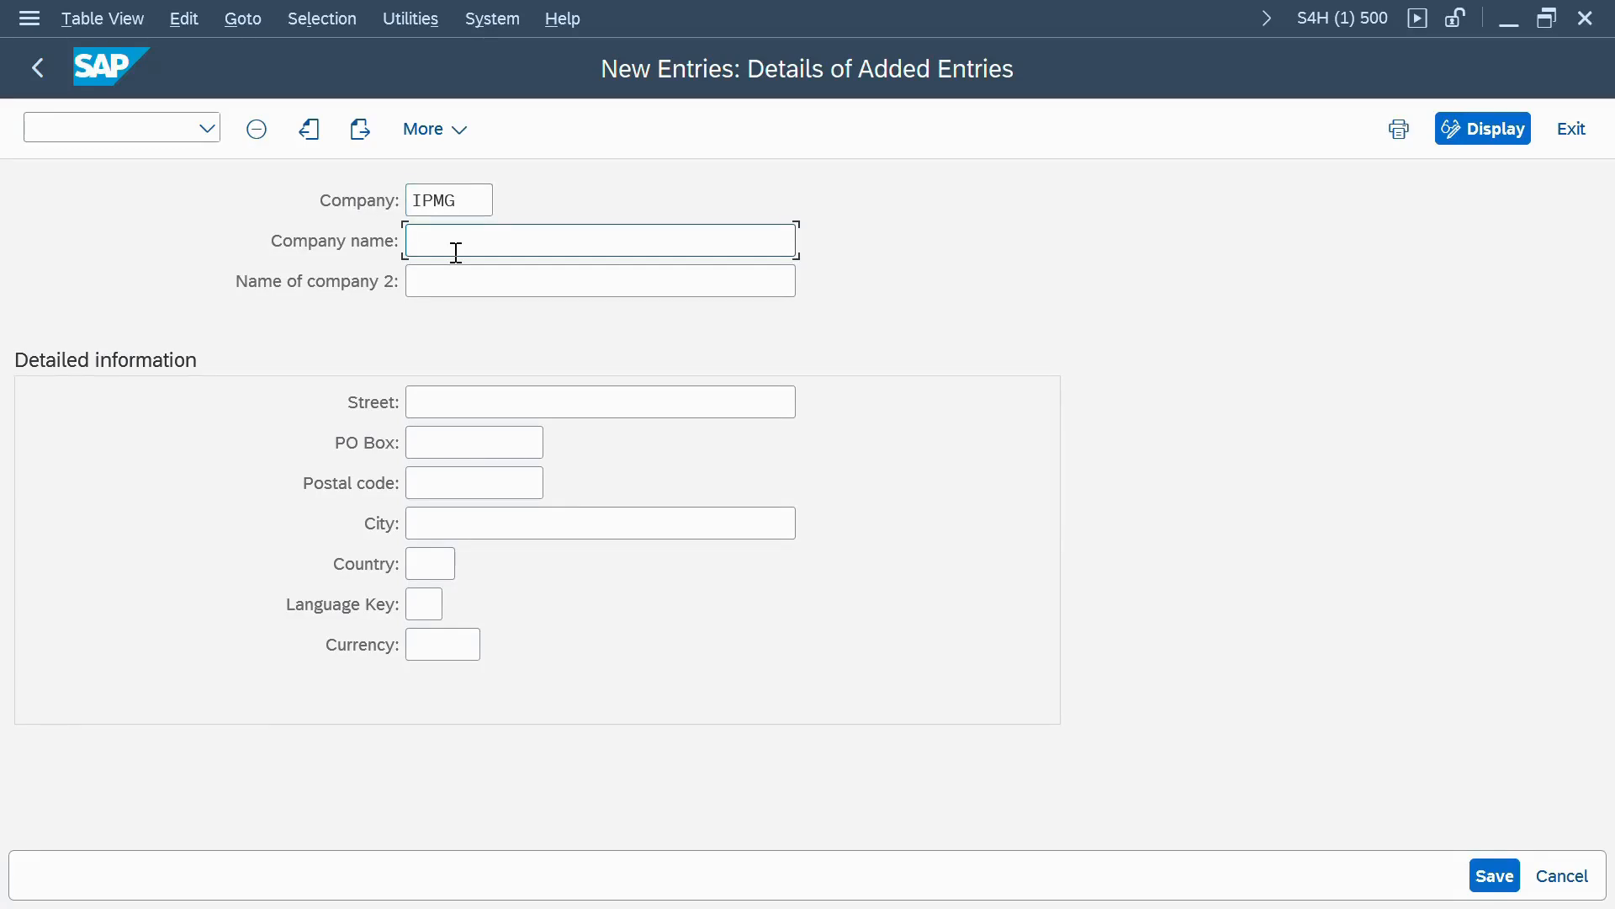
pyautogui.write('con Plastic')
pyautogui.click(627, 285)
pyautogui.write('Manufacturing')
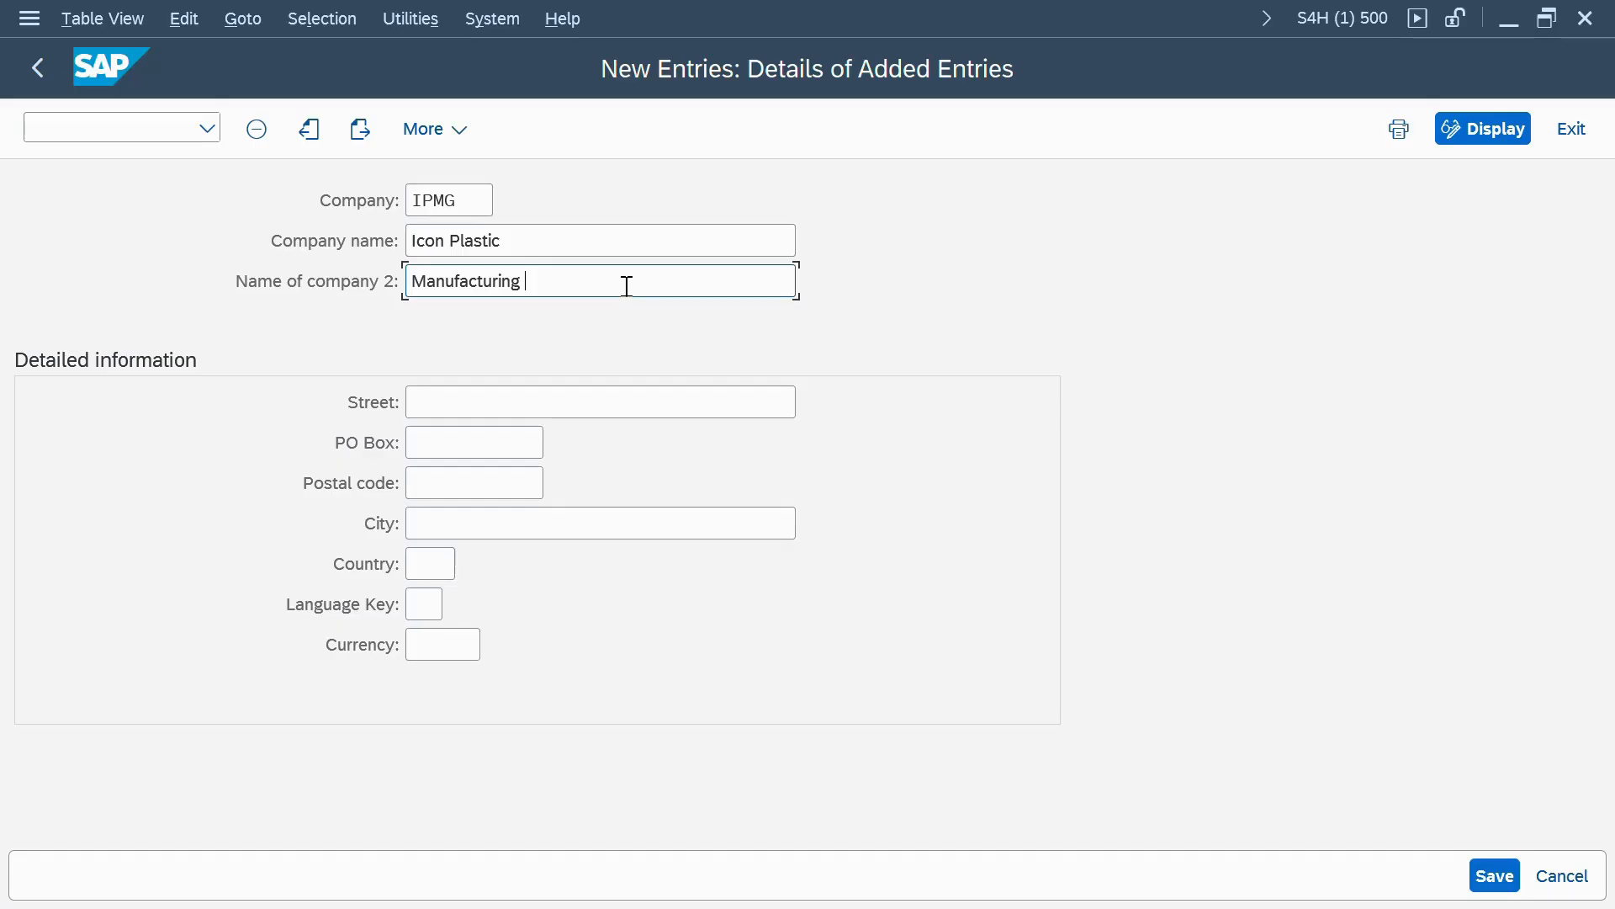
pyautogui.write('Group')
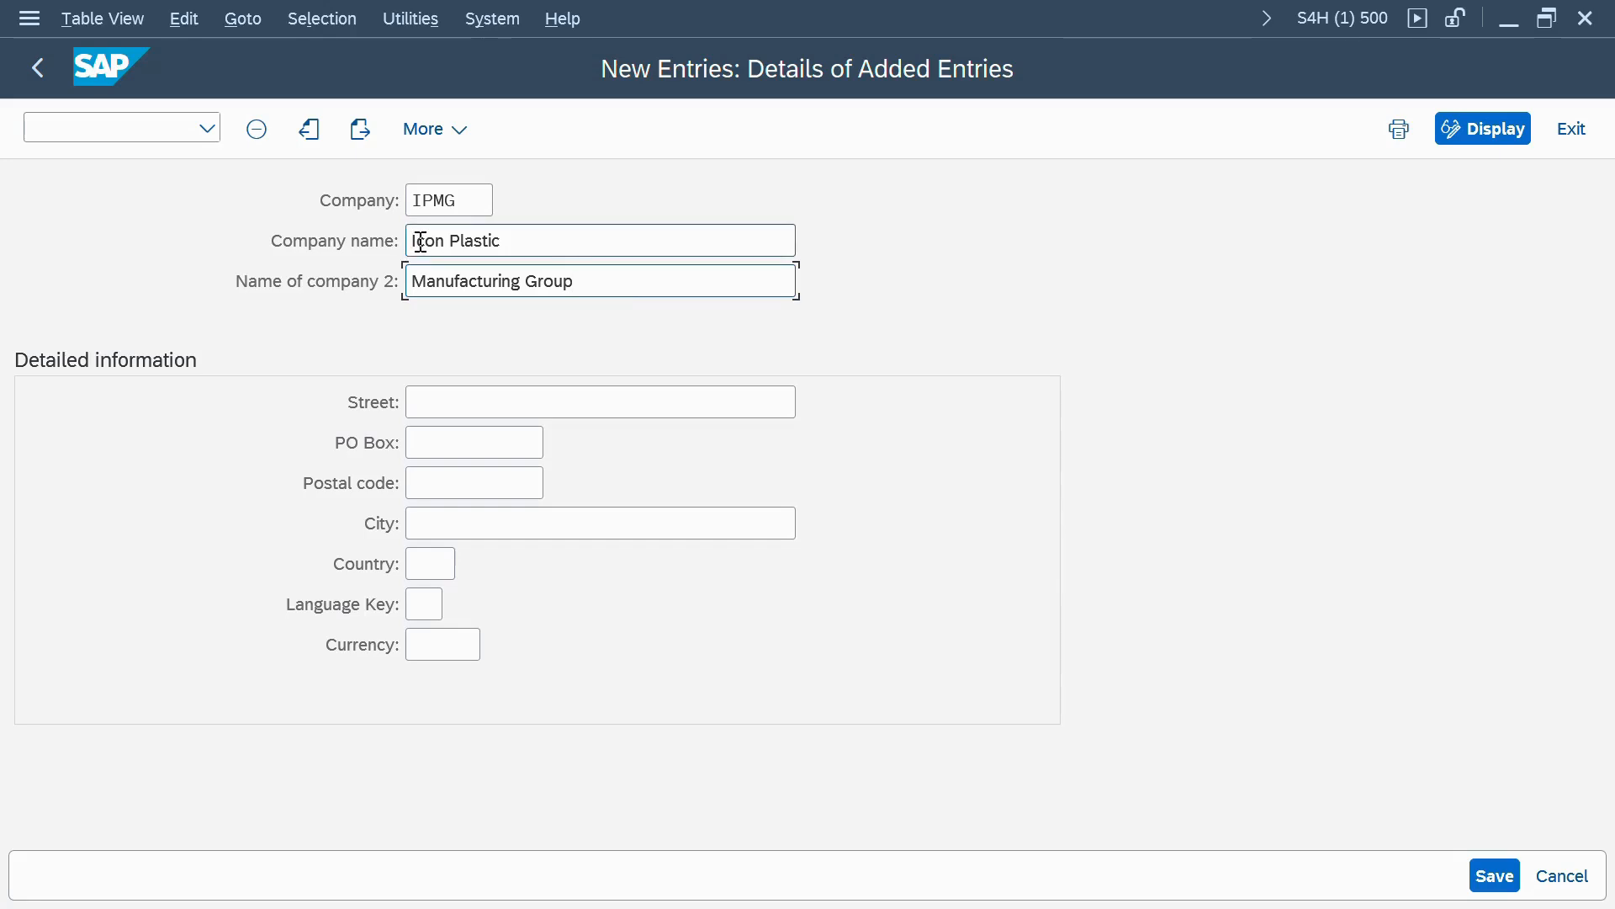
# - Fill in the company's street, PO box and postal code, and set the city to Karachi
pyautogui.click(485, 407)
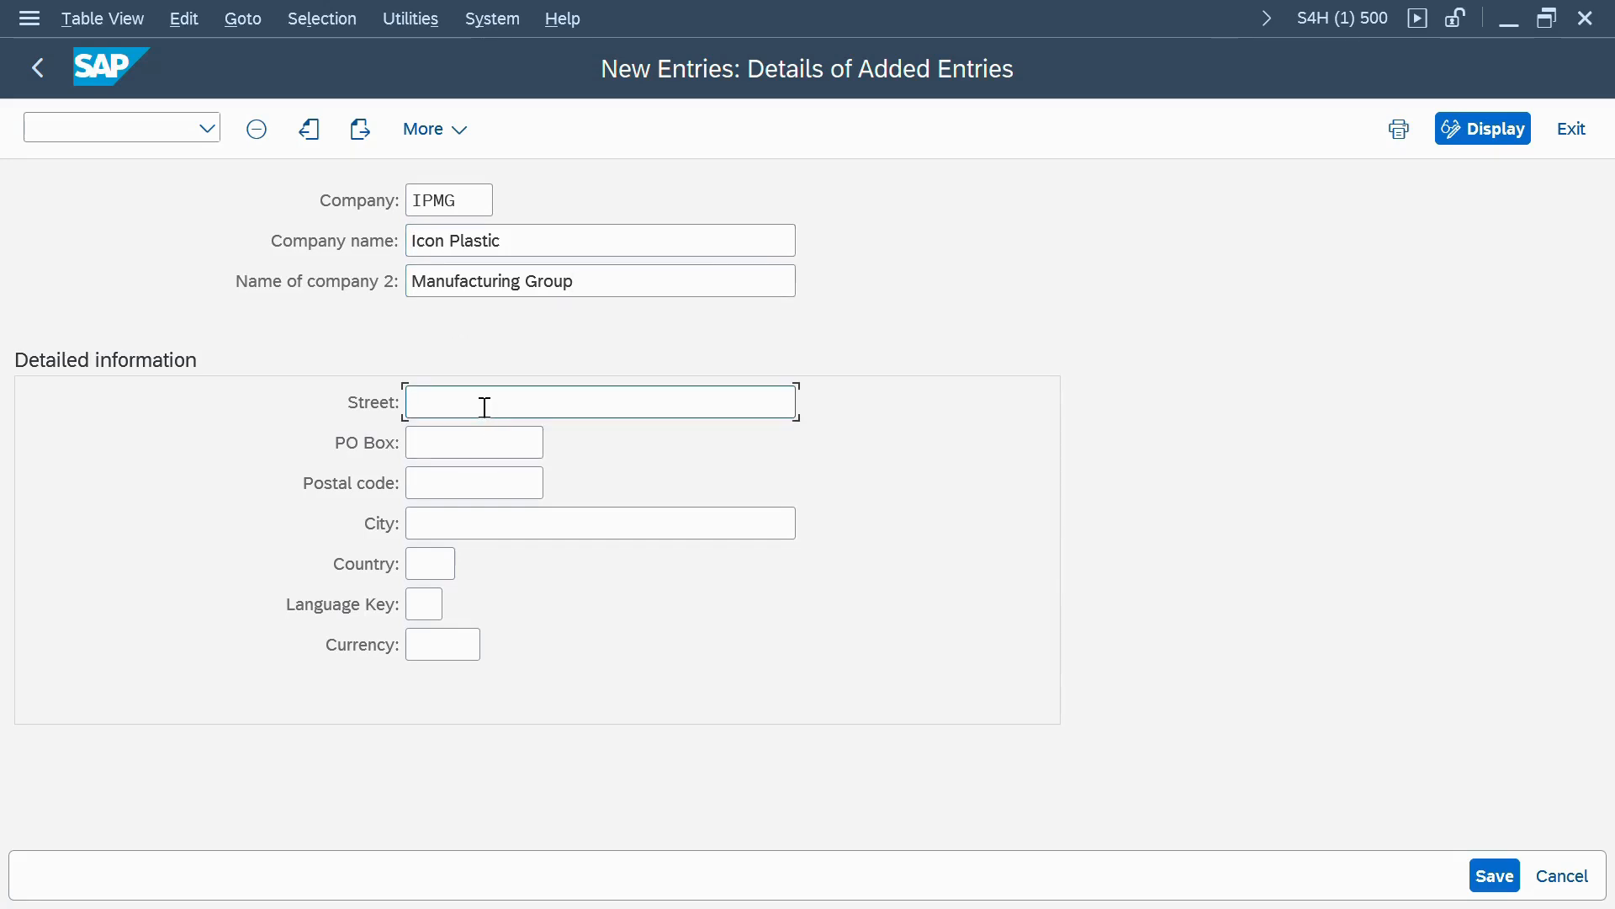
pyautogui.write('D')
pyautogui.press('Down')
pyautogui.press('Return')
pyautogui.press('Tab')
pyautogui.press('Down')
pyautogui.press('Return')
pyautogui.press('Tab')
pyautogui.press('Down')
pyautogui.press('Return')
pyautogui.press('Tab')
pyautogui.write('Karachi')
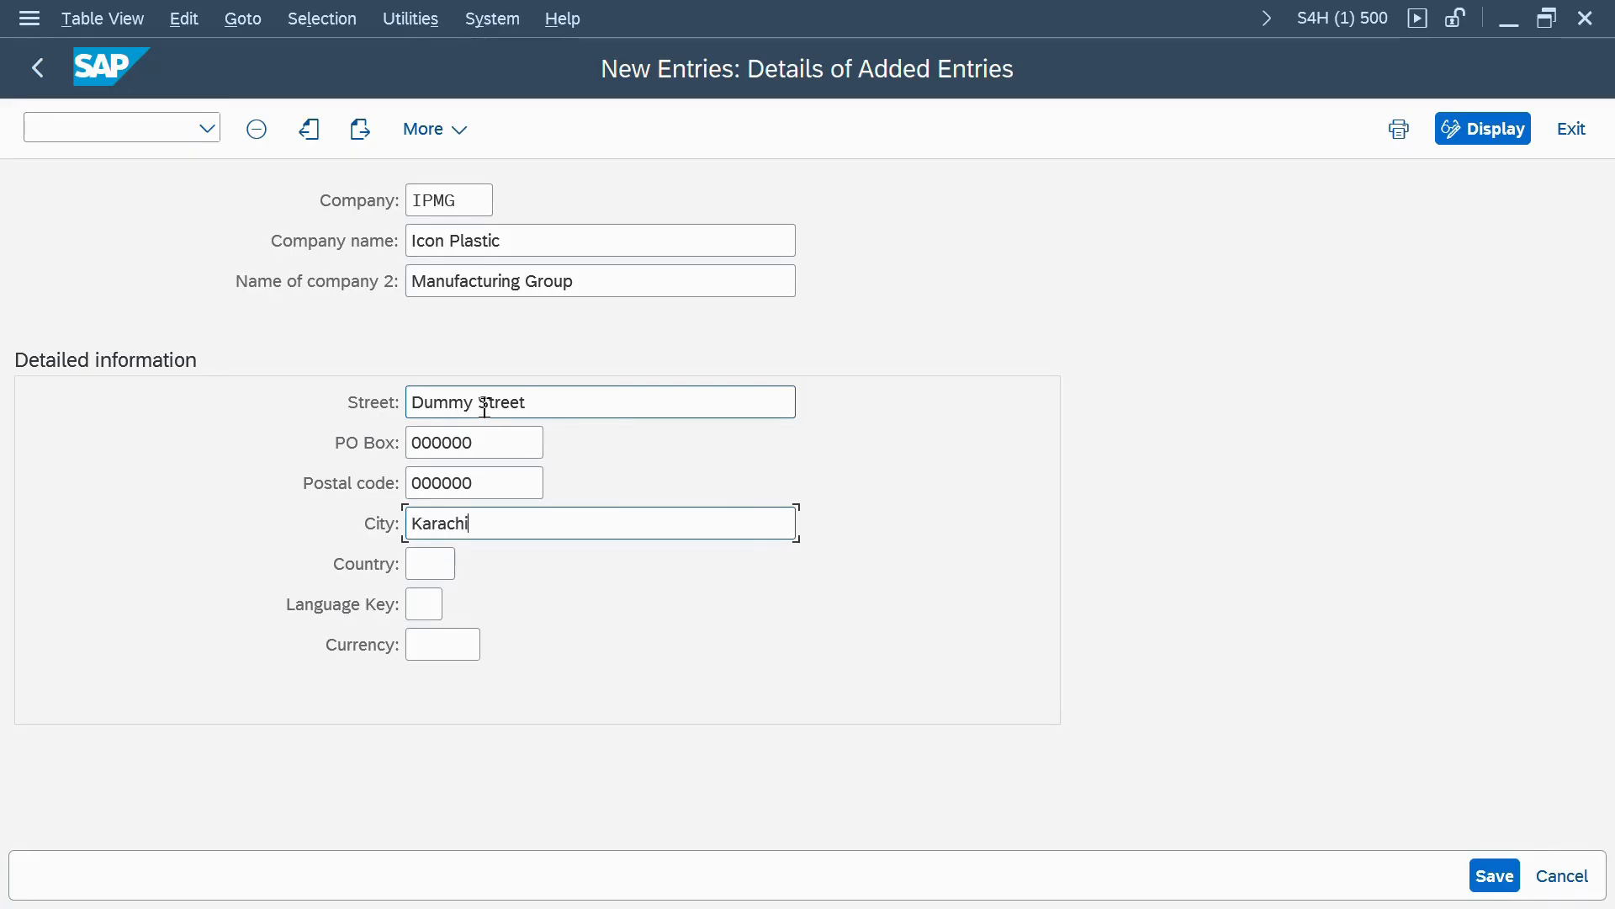
pyautogui.press('Tab')
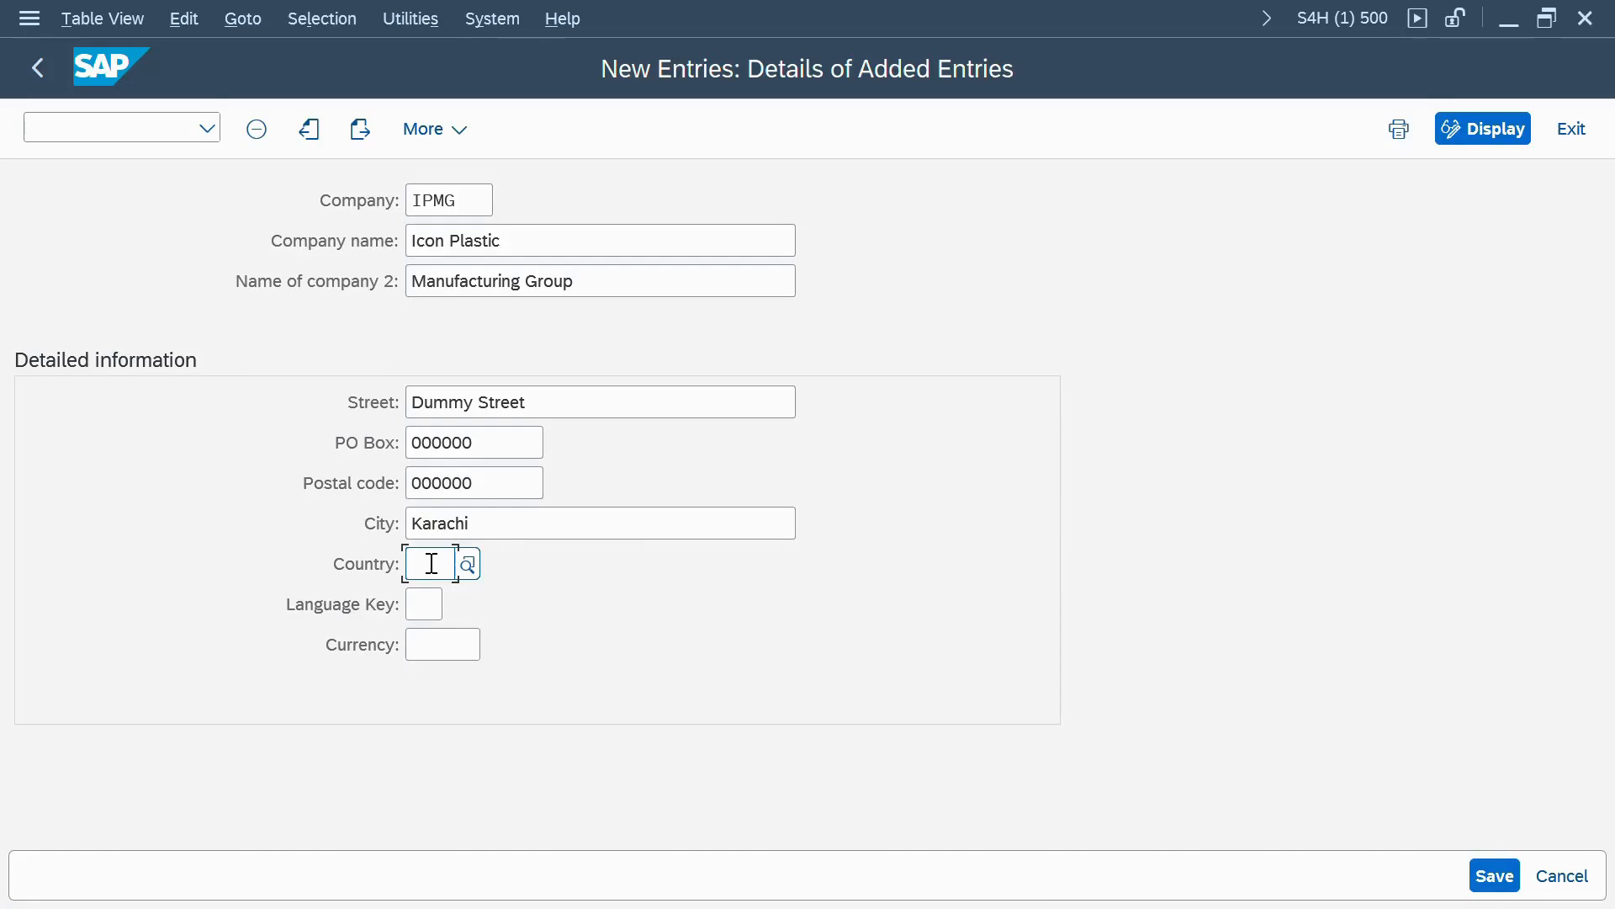
pyautogui.press('F4')
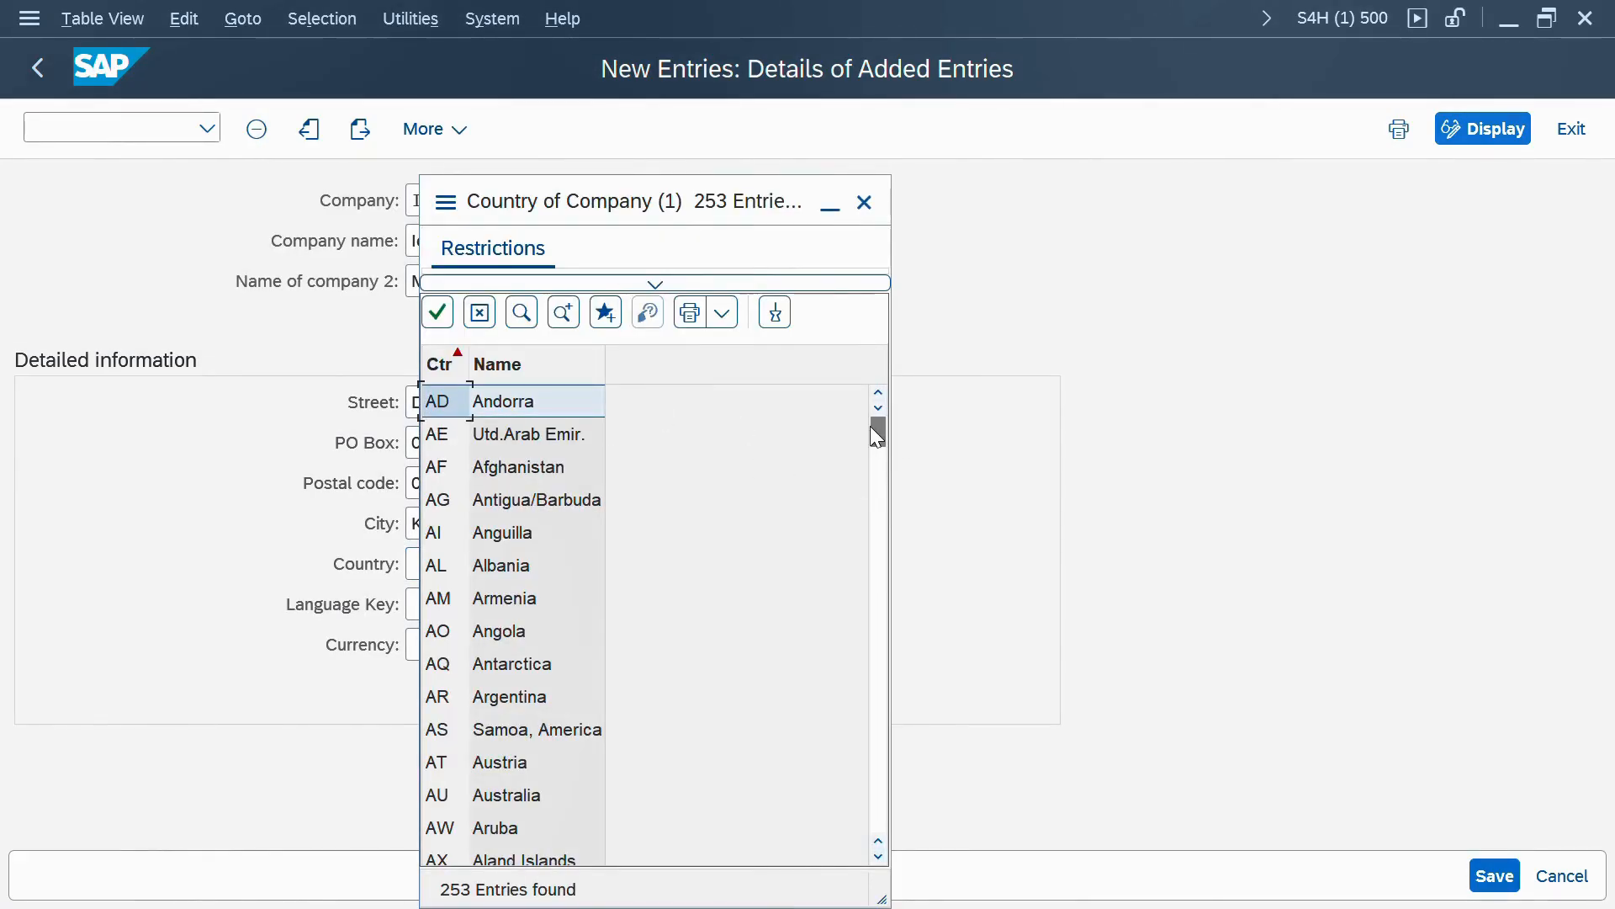
pyautogui.moveTo(875, 431); pyautogui.dragTo(877, 450)
pyautogui.click(864, 202)
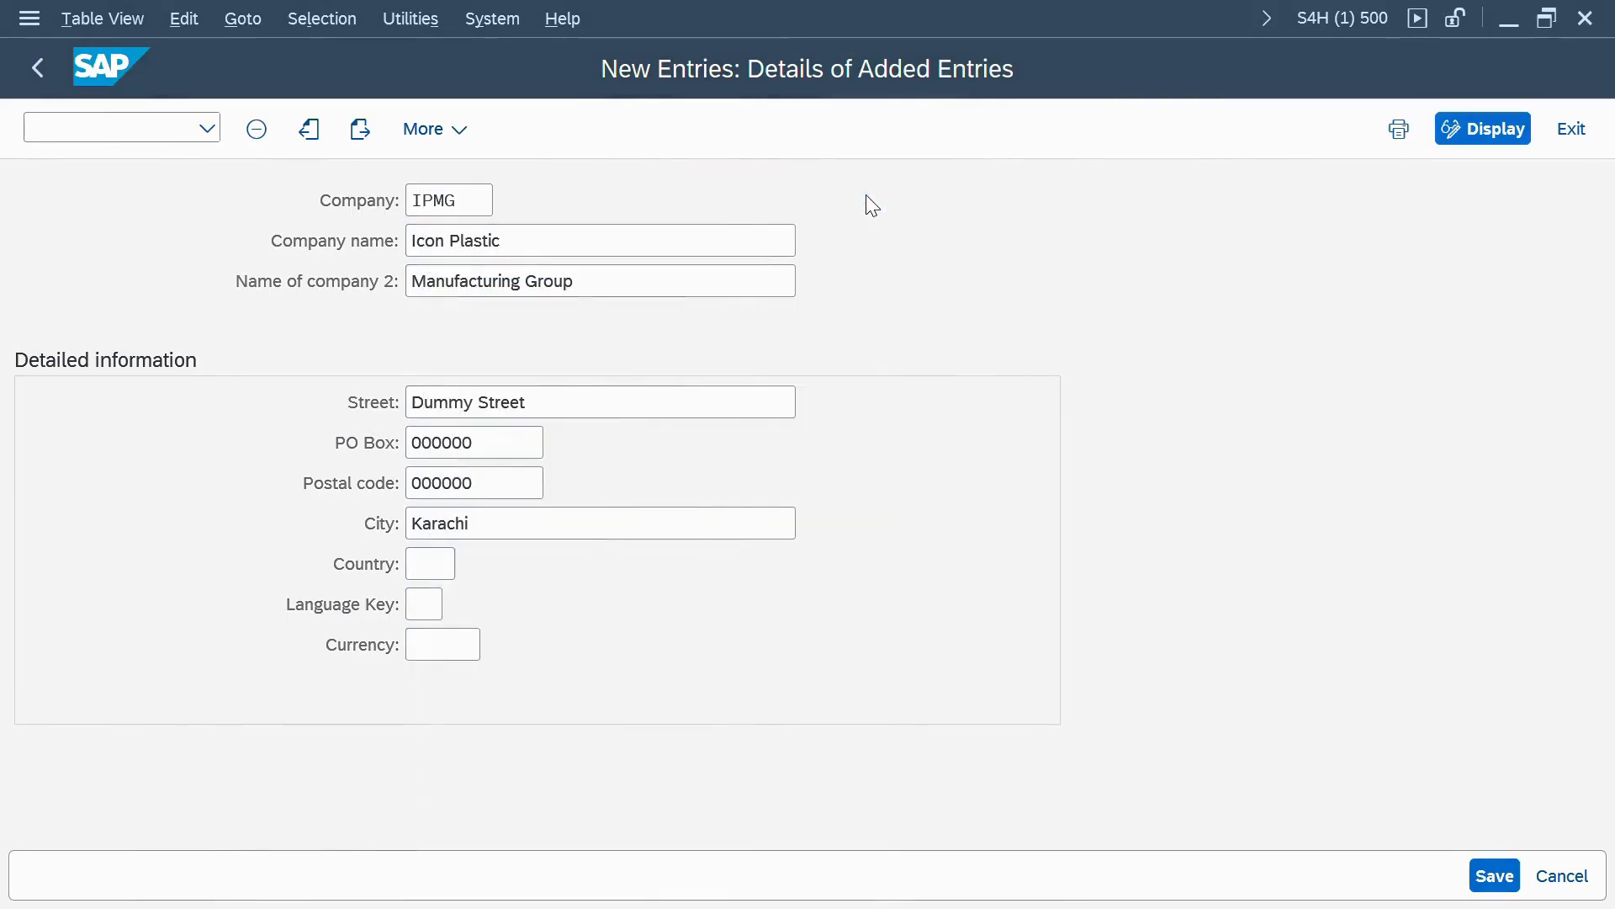
# - Set the company's country to PK, the language key to EN and the currency to PKR
pyautogui.click(437, 565)
pyautogui.write('PK')
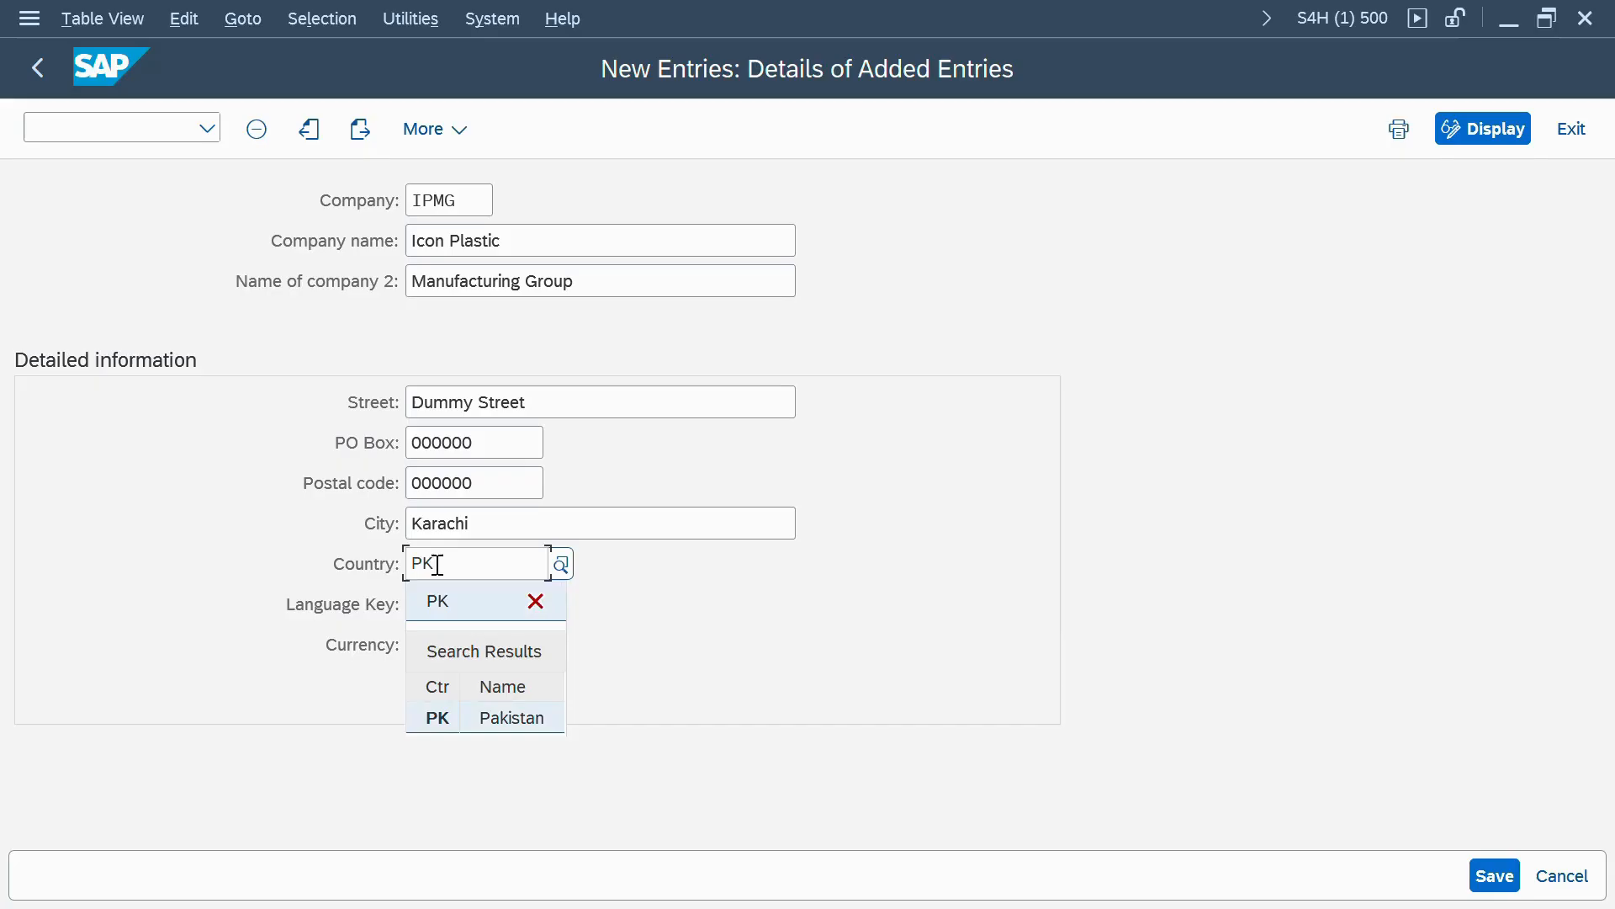
pyautogui.press('Tab')
pyautogui.write('EN')
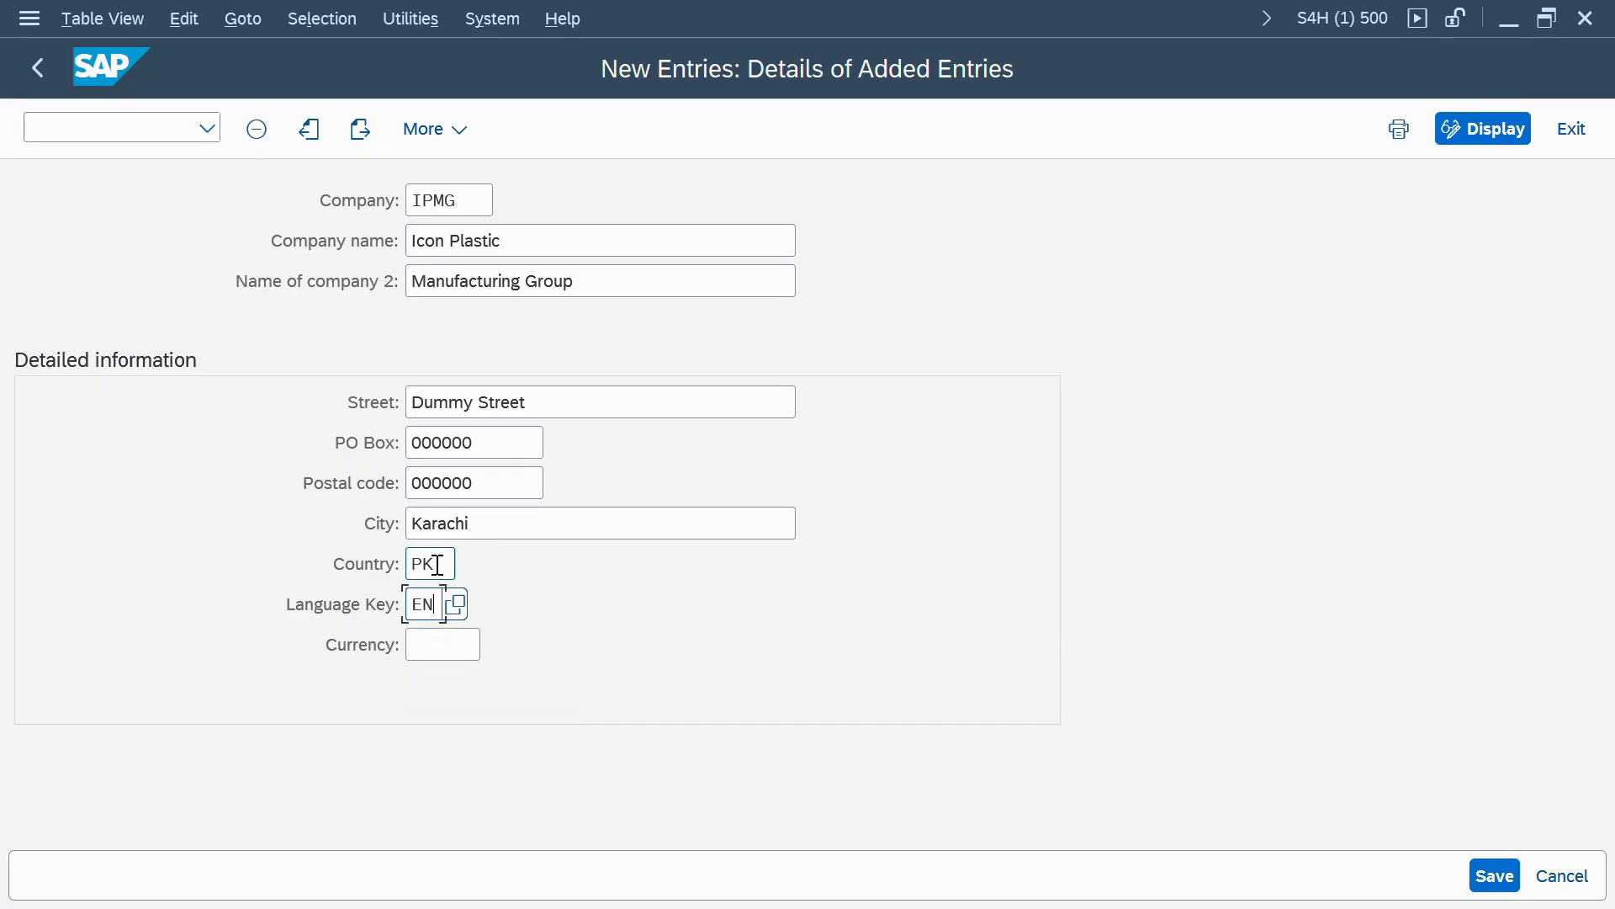
pyautogui.press('Tab')
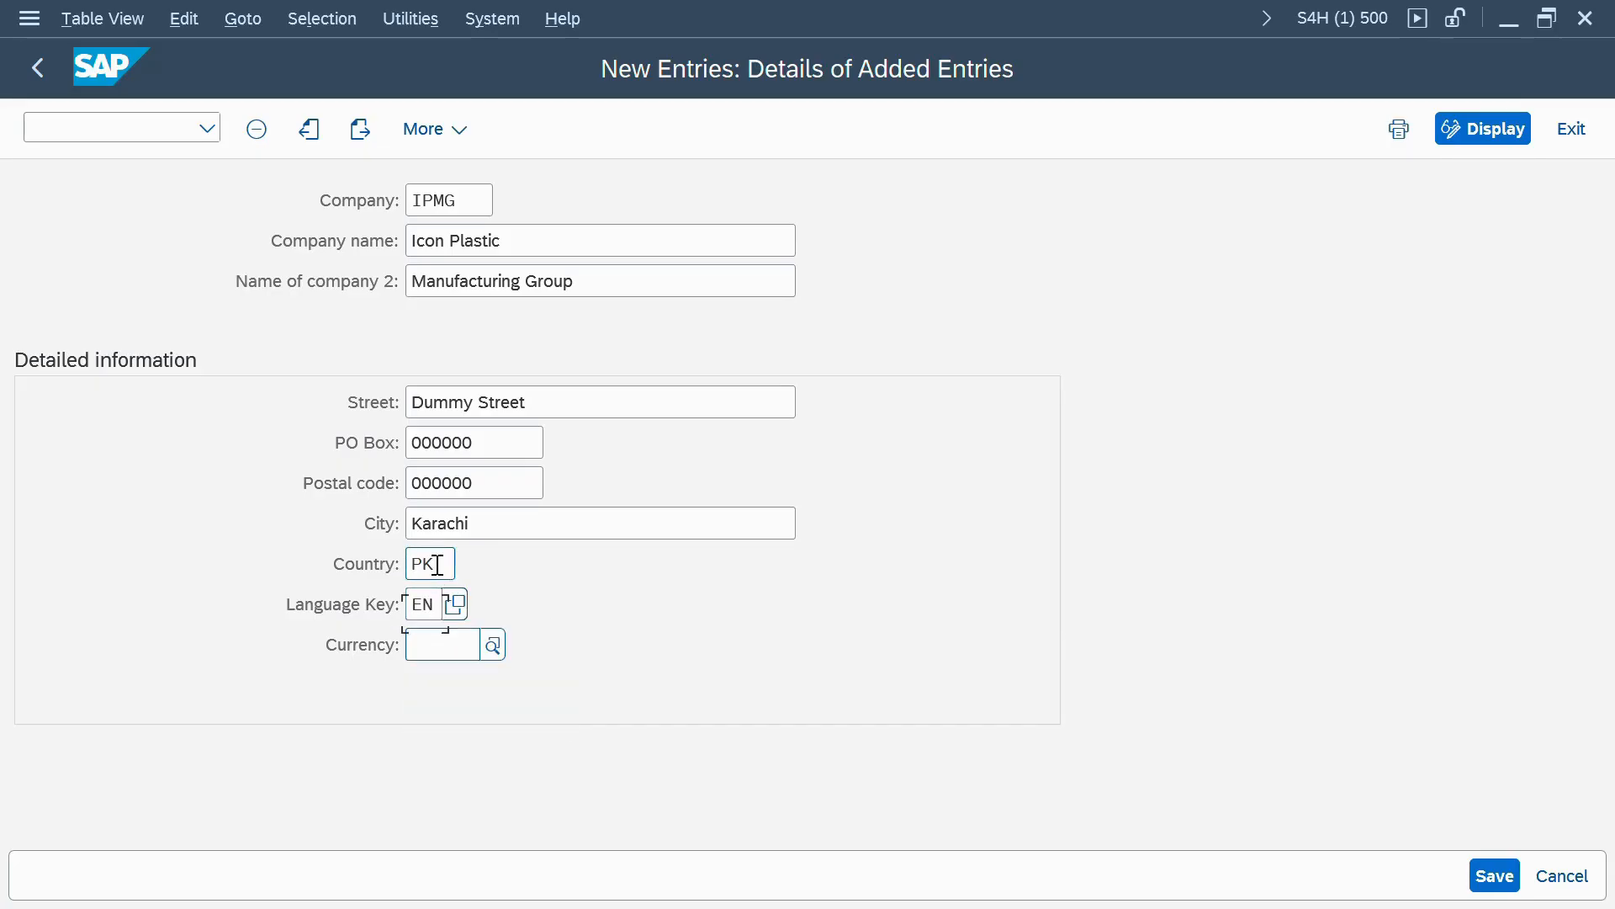
pyautogui.write('PKR')
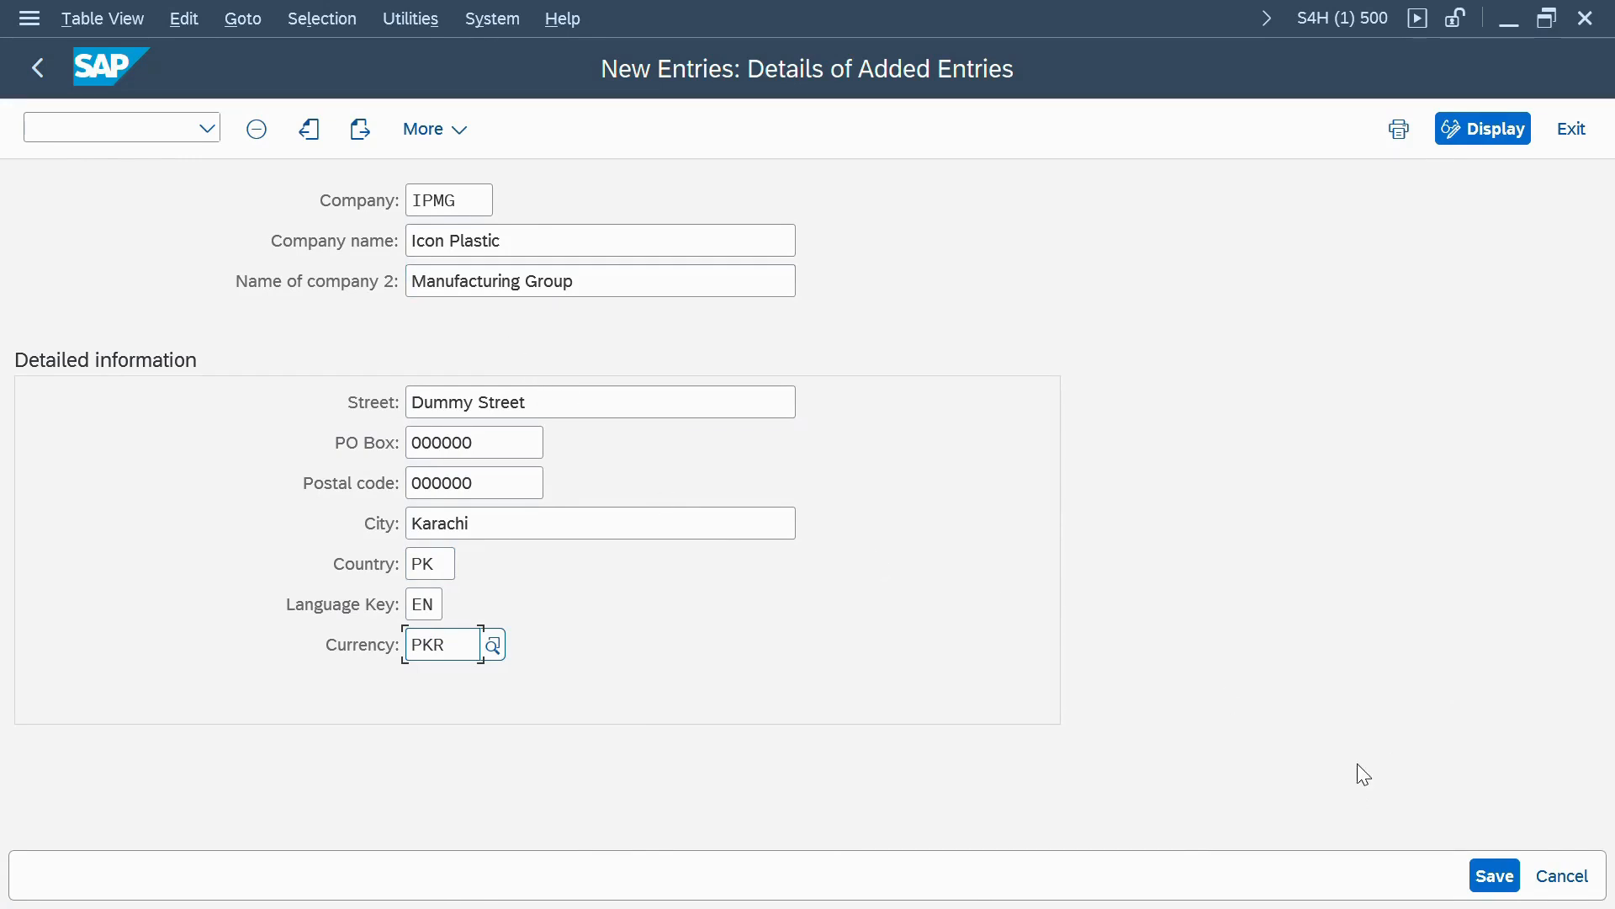
# - Save the new company and confirm the proposed customizing request
pyautogui.click(1482, 876)
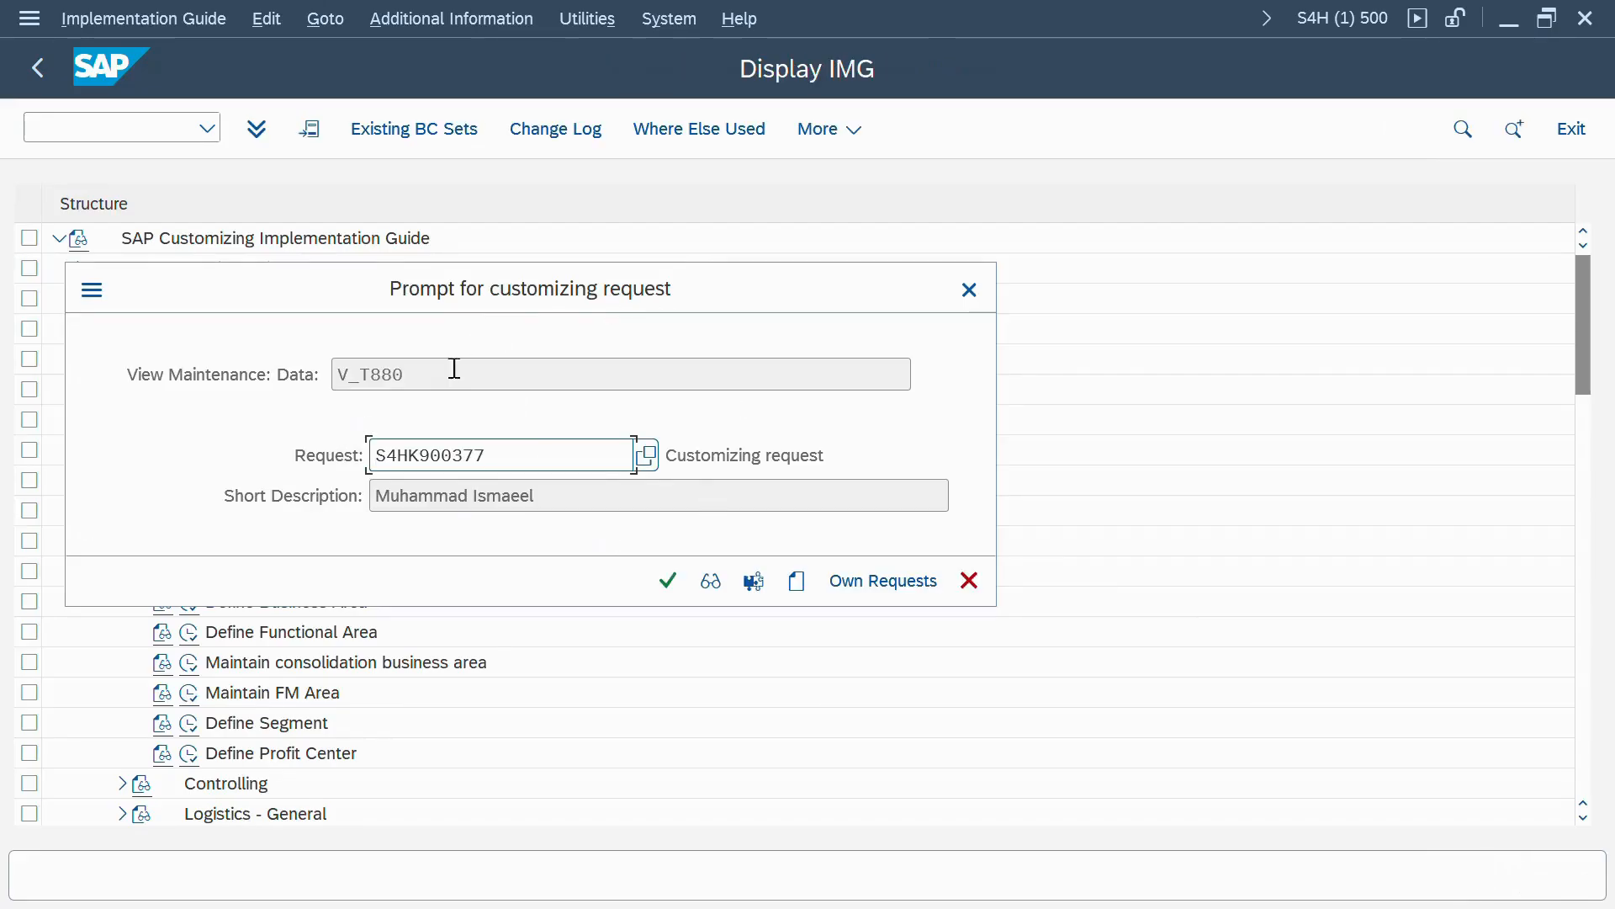
pyautogui.moveTo(496, 288); pyautogui.dragTo(468, 230)
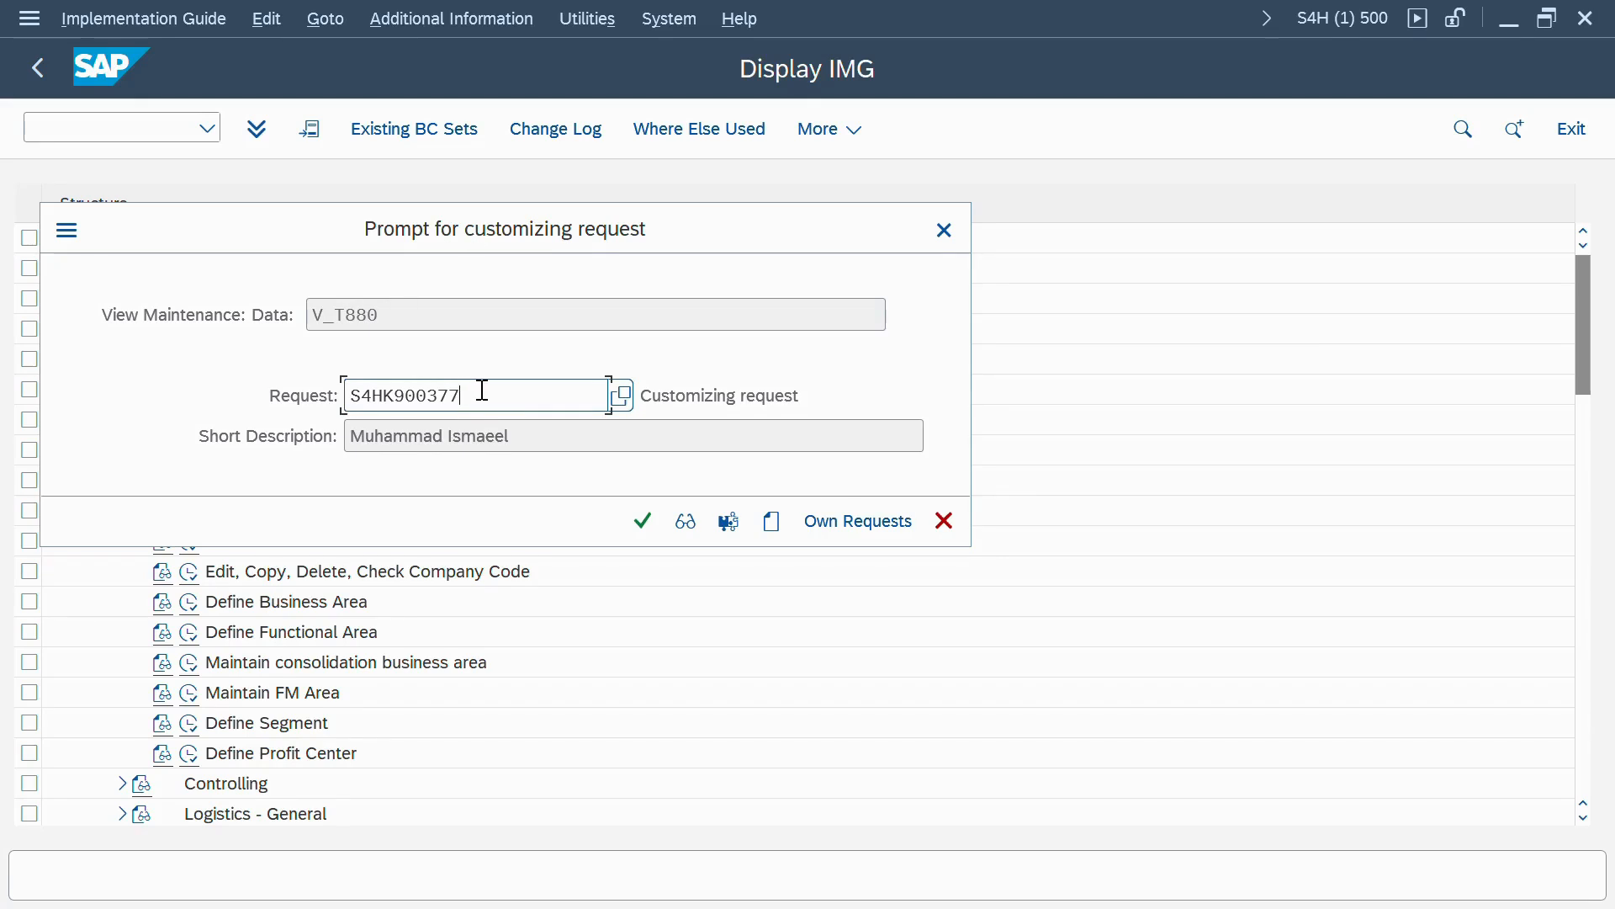
pyautogui.moveTo(439, 248)
pyautogui.mouseDown()
pyautogui.moveTo(418, 264)
pyautogui.moveTo(414, 234)
pyautogui.mouseUp()
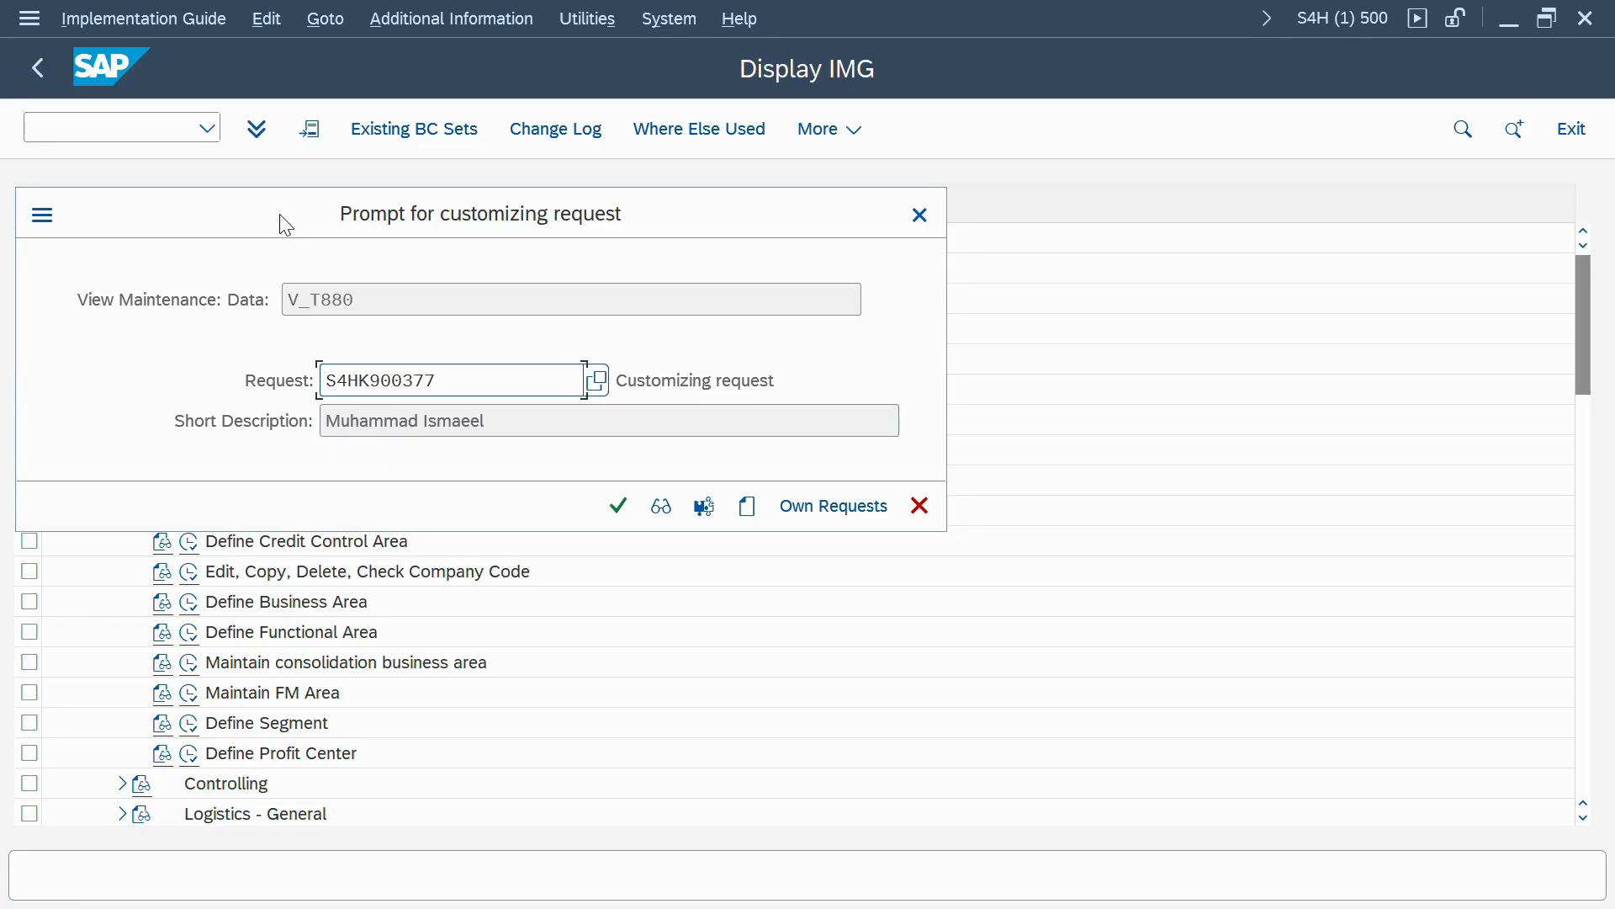
pyautogui.moveTo(280, 214); pyautogui.dragTo(279, 186)
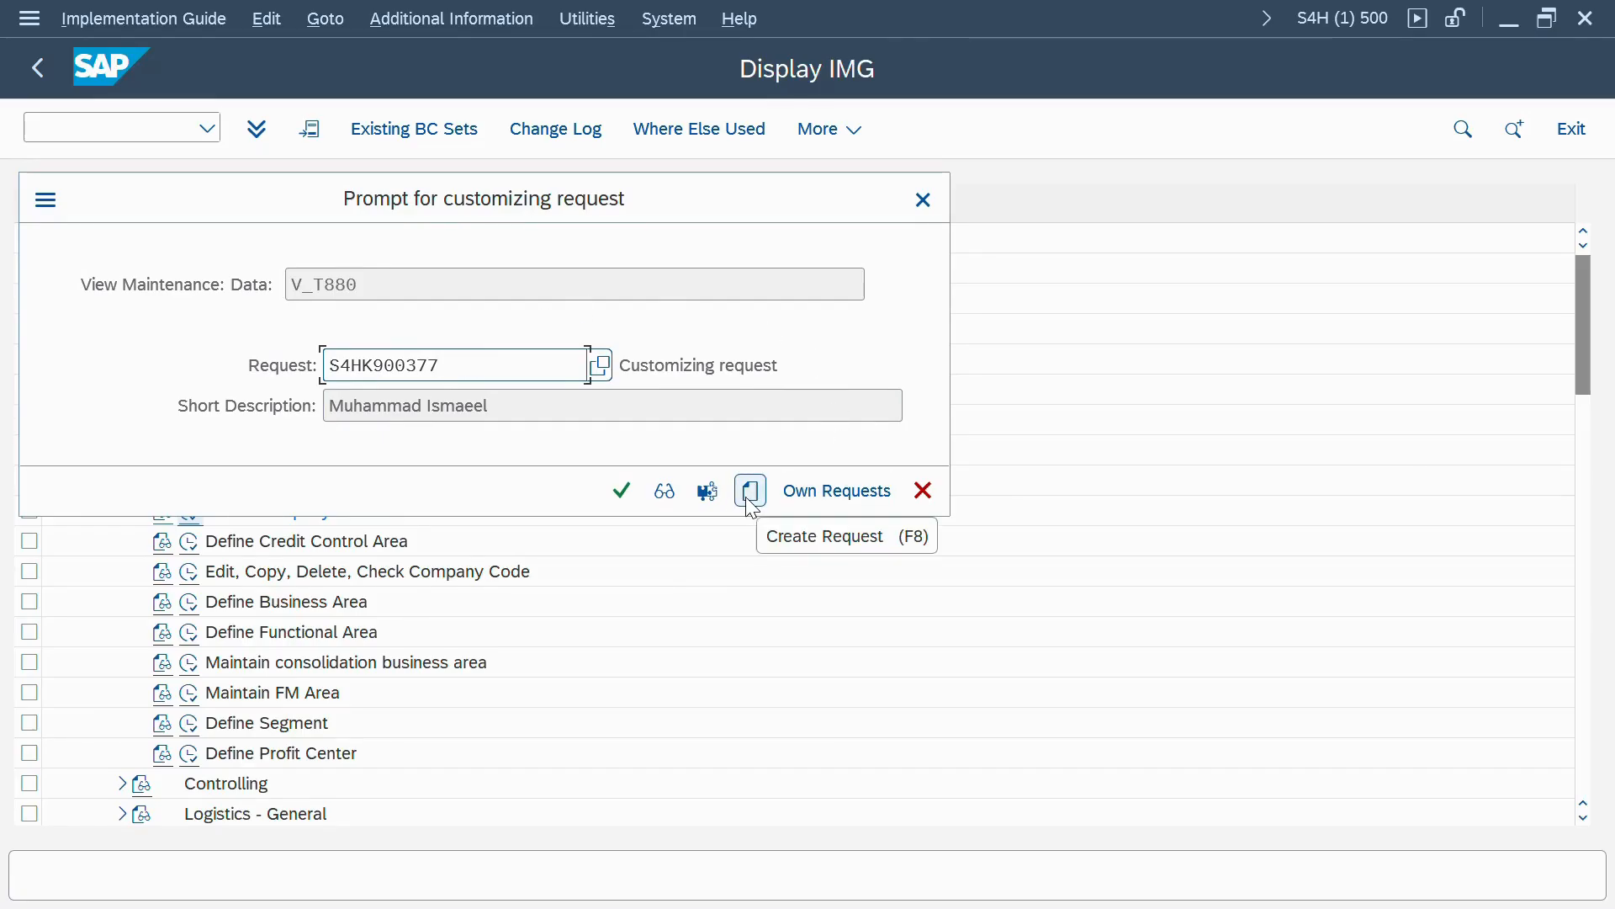
pyautogui.click(619, 492)
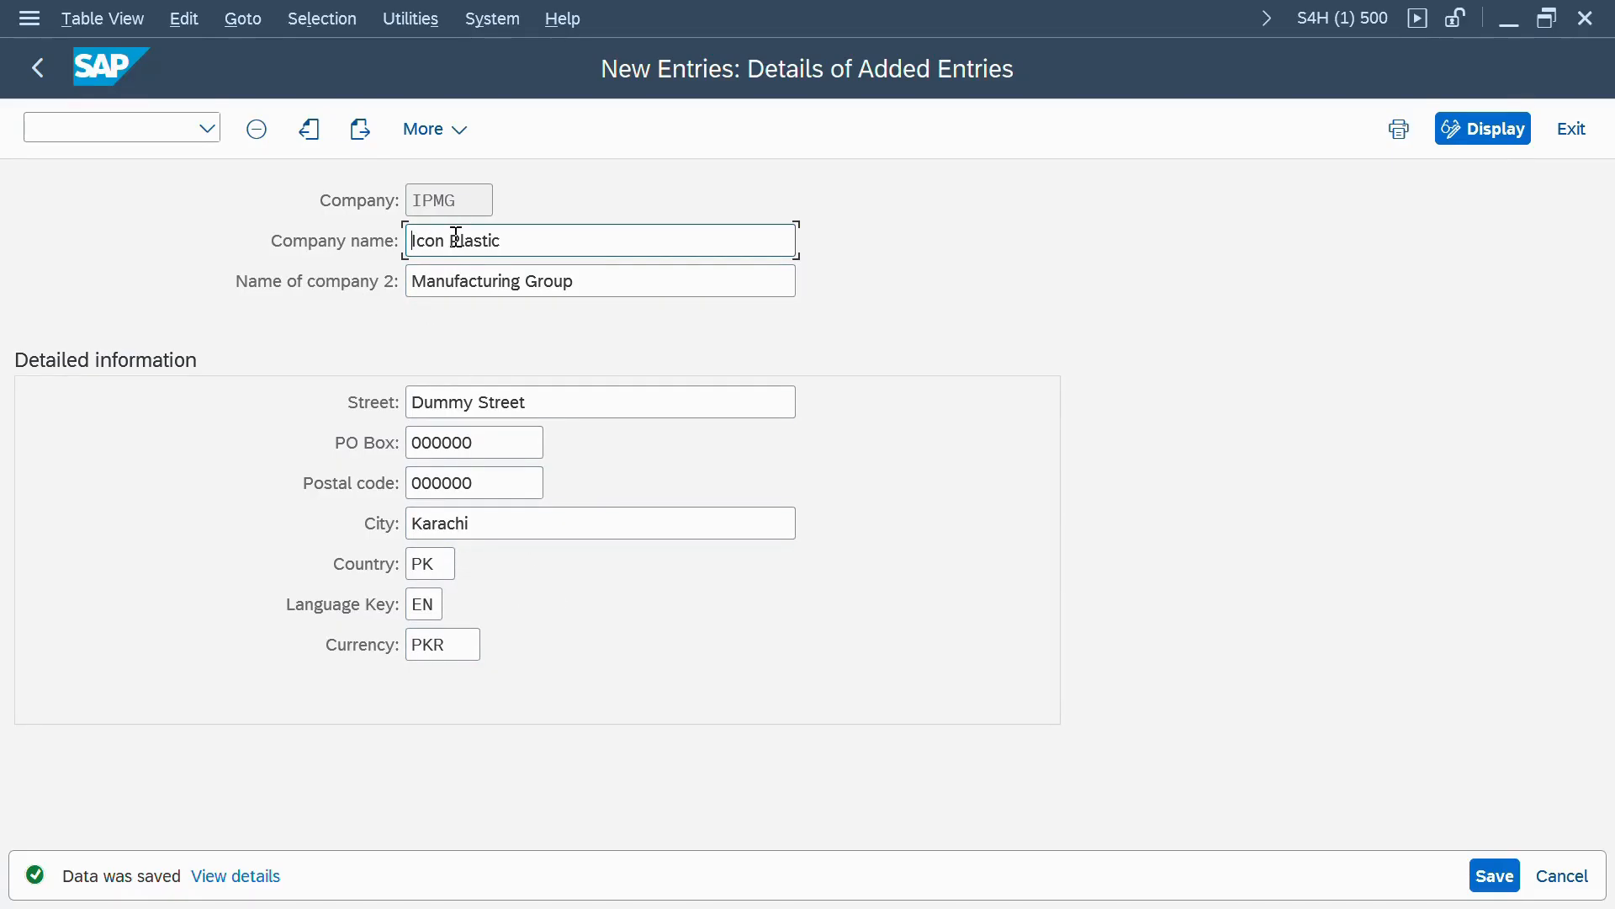
# - Return to the internal trading partners overview and select the IPMG company row
pyautogui.click(445, 199)
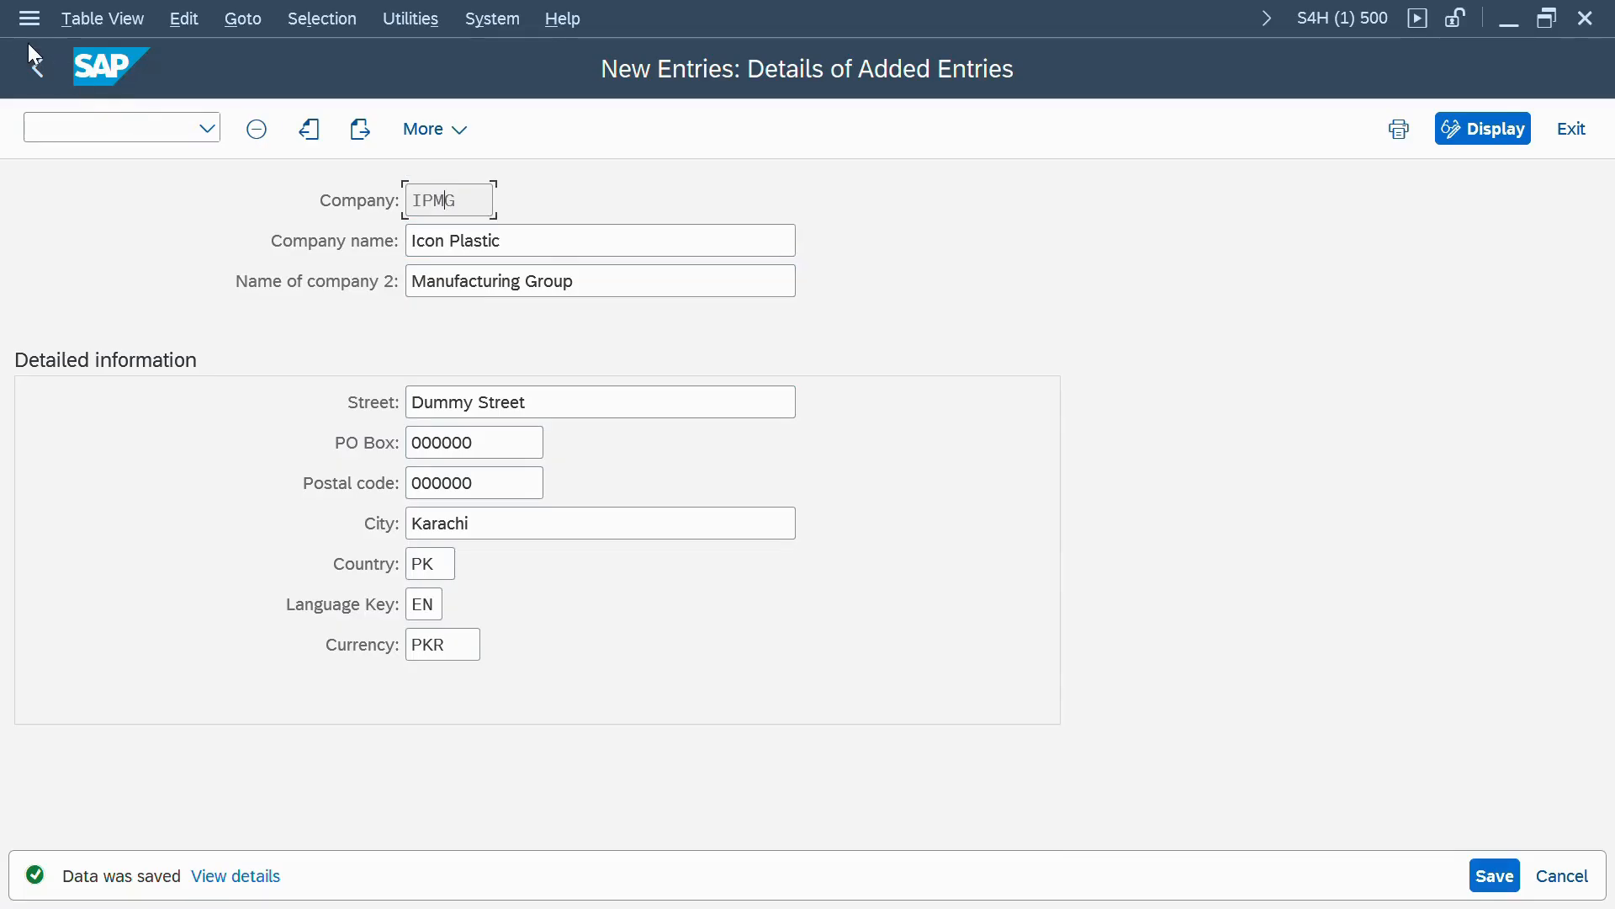
pyautogui.click(39, 69)
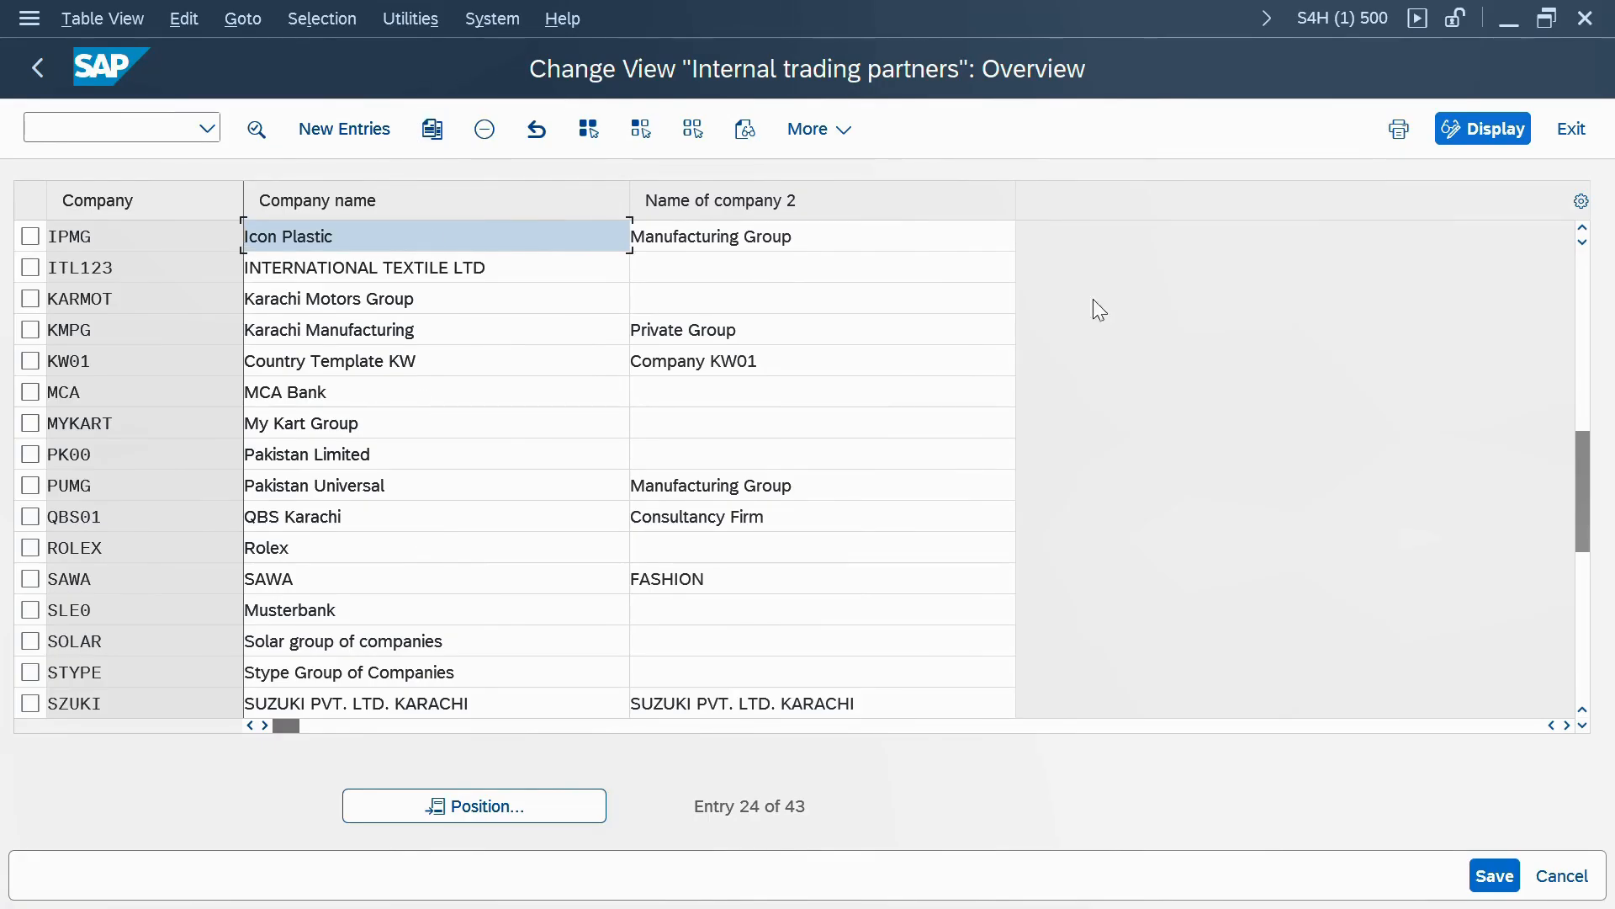
pyautogui.click(32, 241)
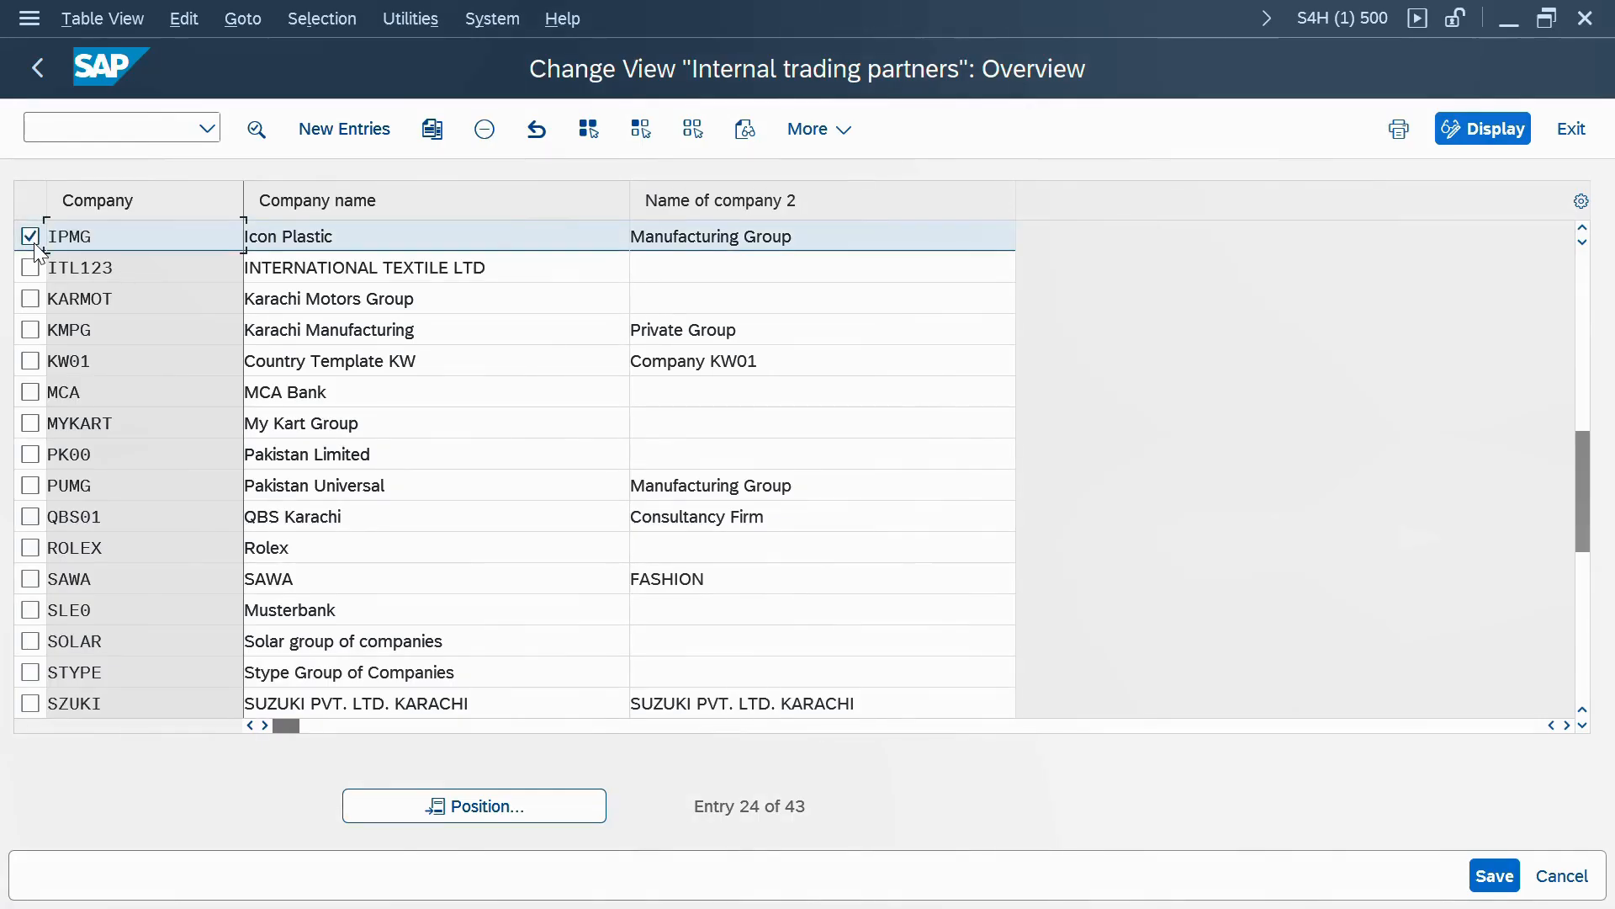
# - Switch to the IPML workbook in Excel and review the Company parameter and its value in row 2
pyautogui.hotkey('alt', 'Tab')
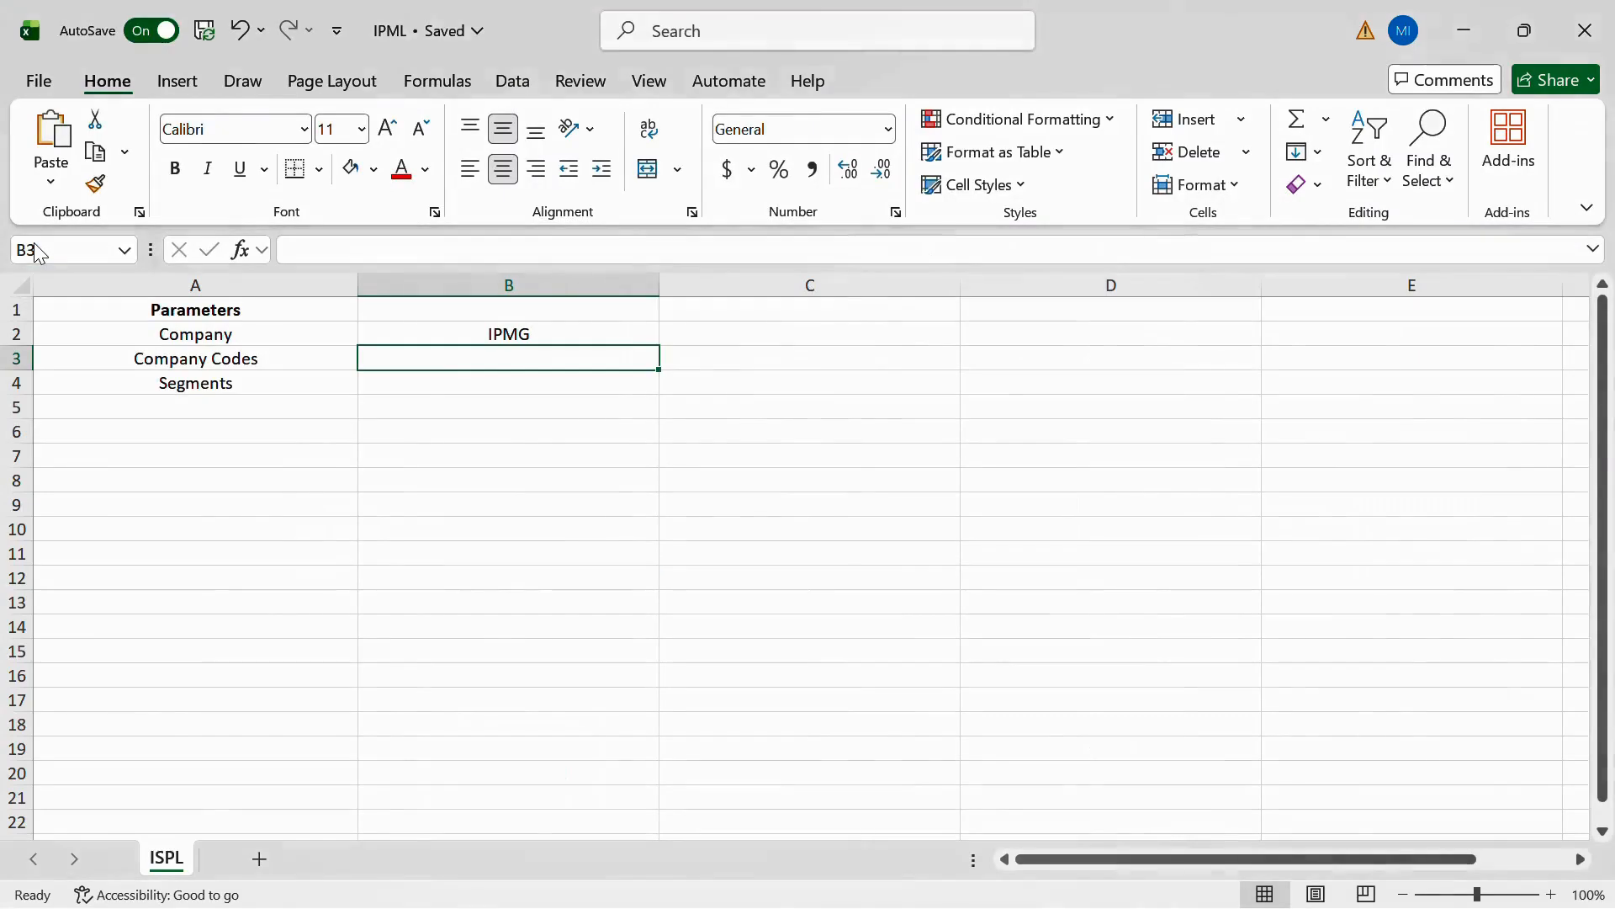
pyautogui.click(447, 337)
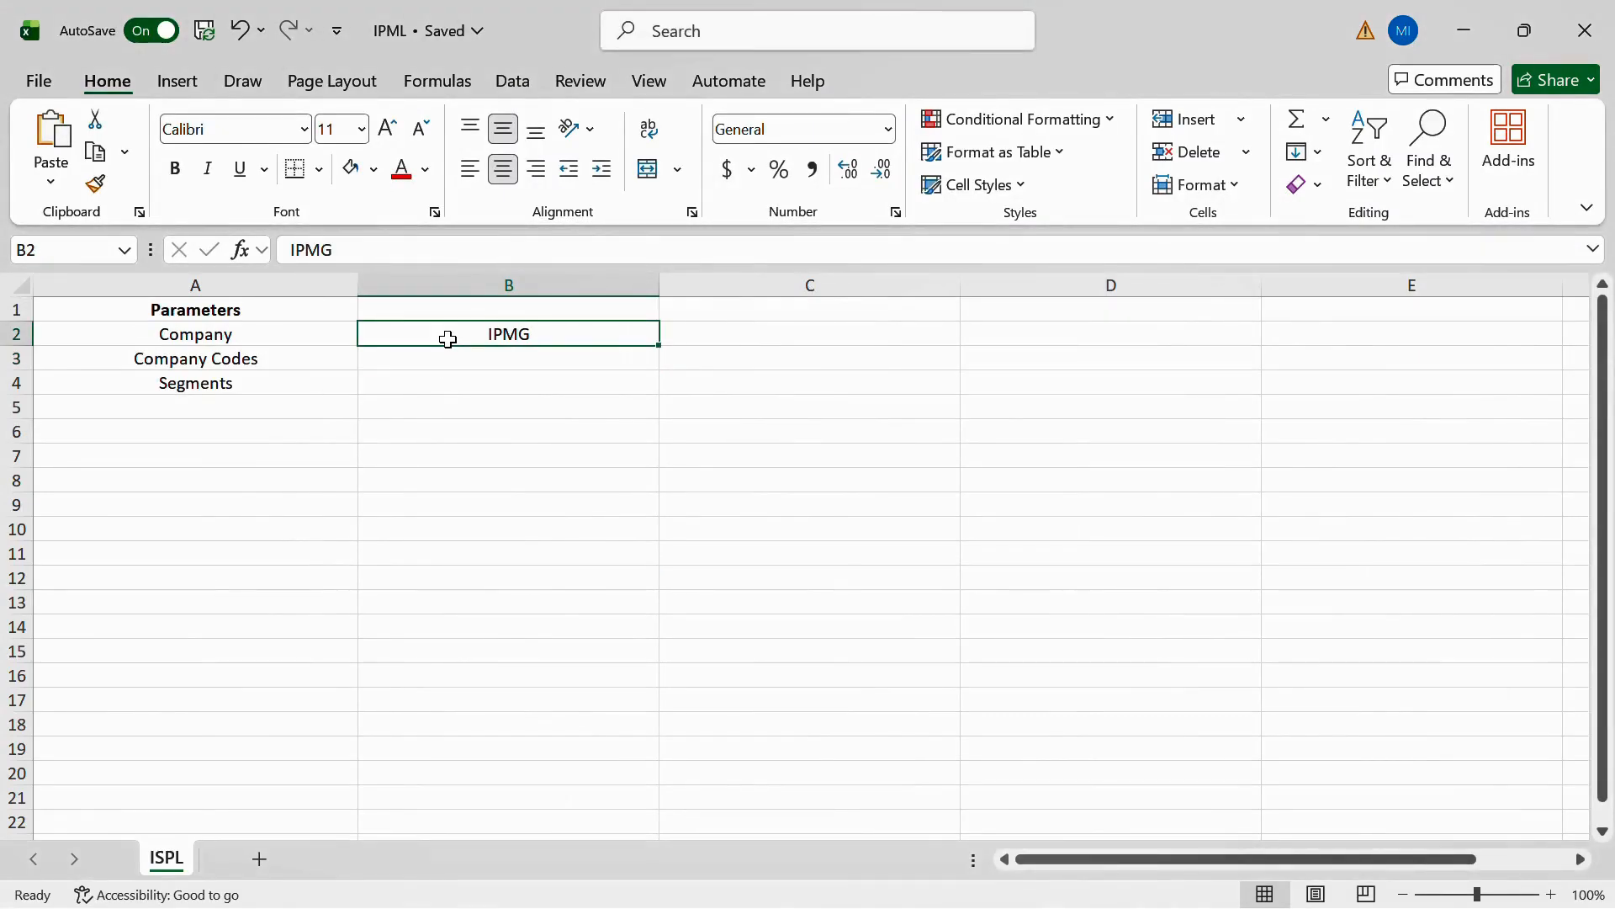
pyautogui.click(246, 335)
pyautogui.click(435, 331)
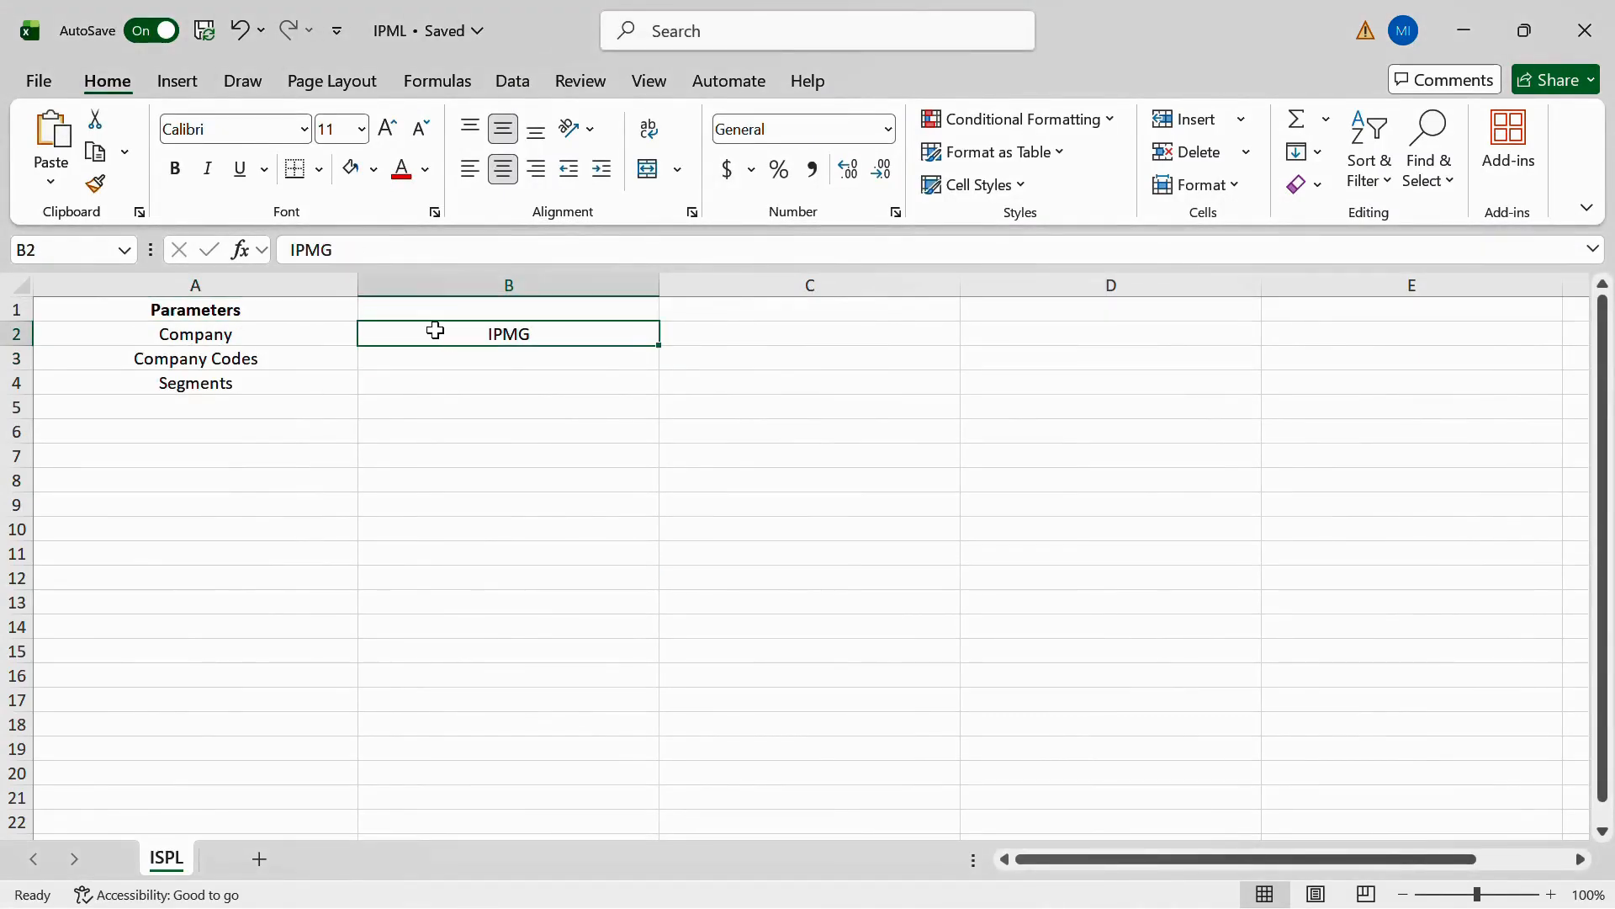